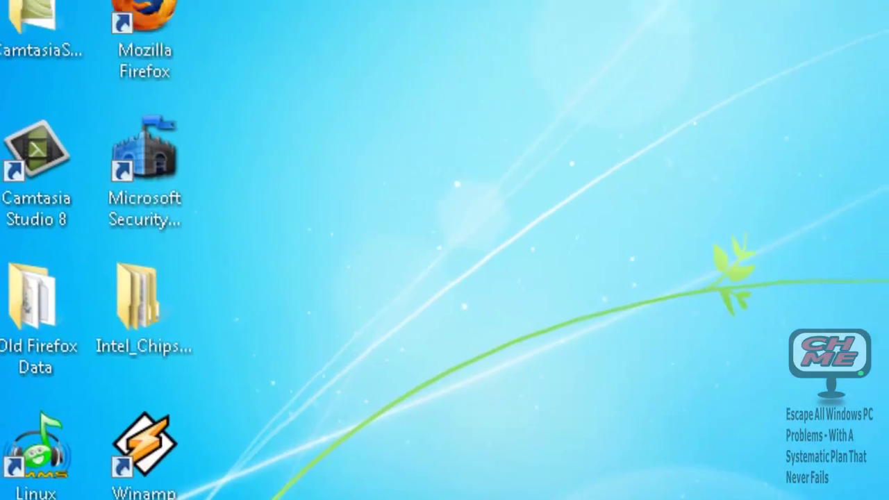
# Open Computer Management with administrator approval and show the Device Manager.
pyautogui.click(39, 473)
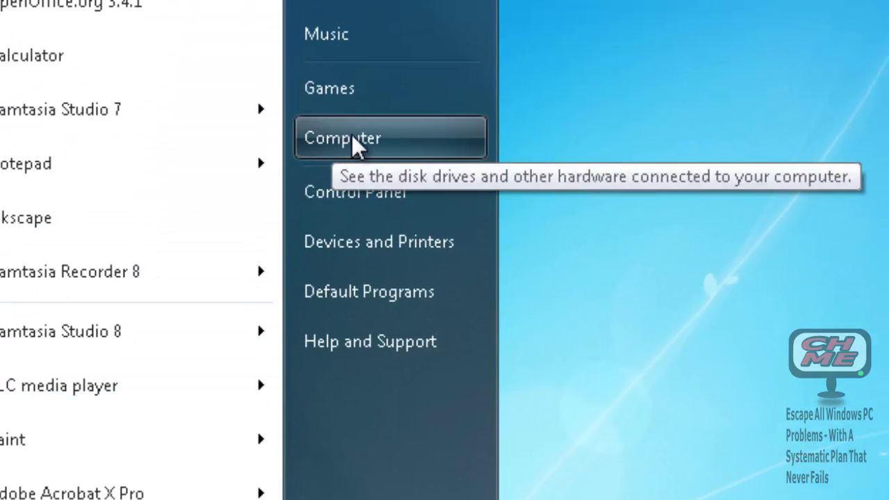
pyautogui.rightClick(354, 142)
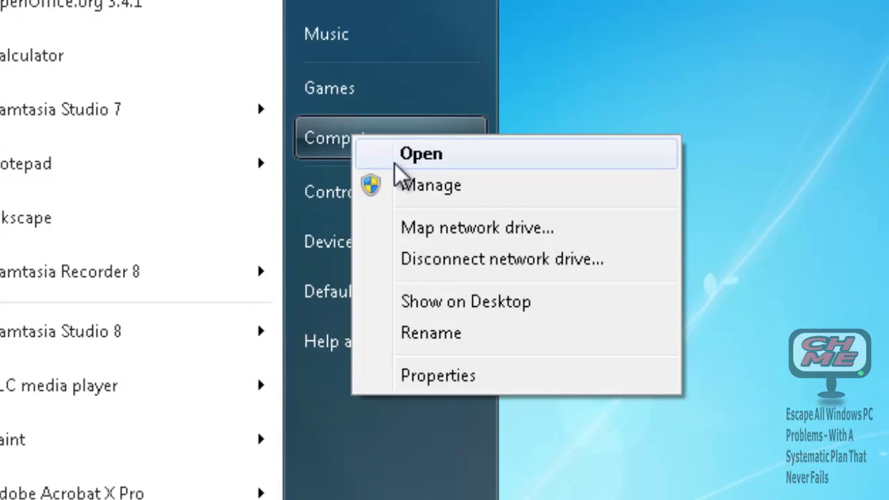
pyautogui.click(429, 187)
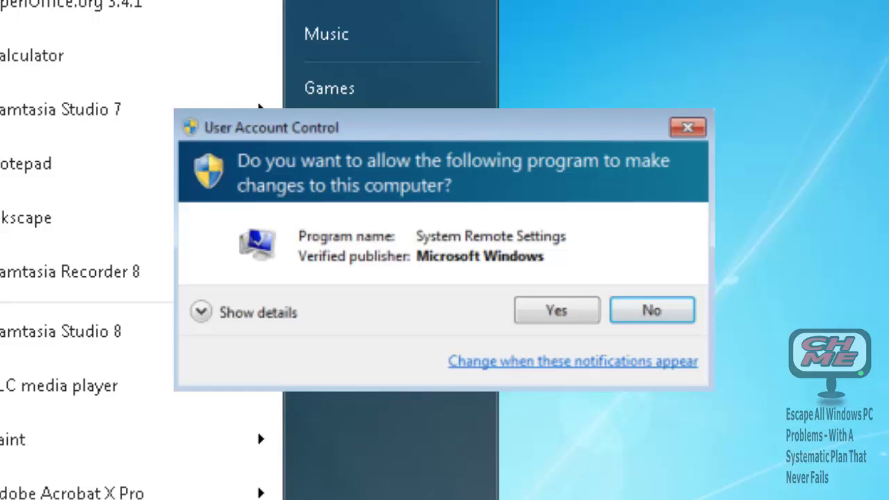
pyautogui.hotkey('alt', 'y')
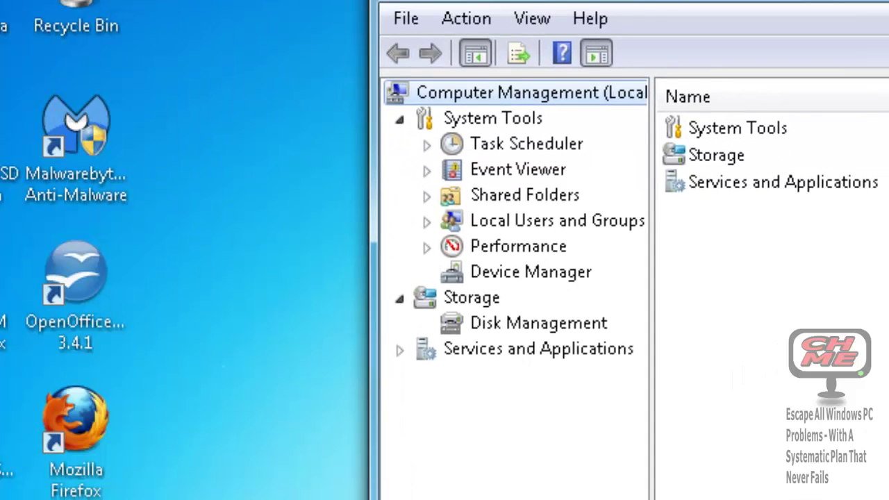
pyautogui.moveTo(480, 0); pyautogui.dragTo(459, 0)
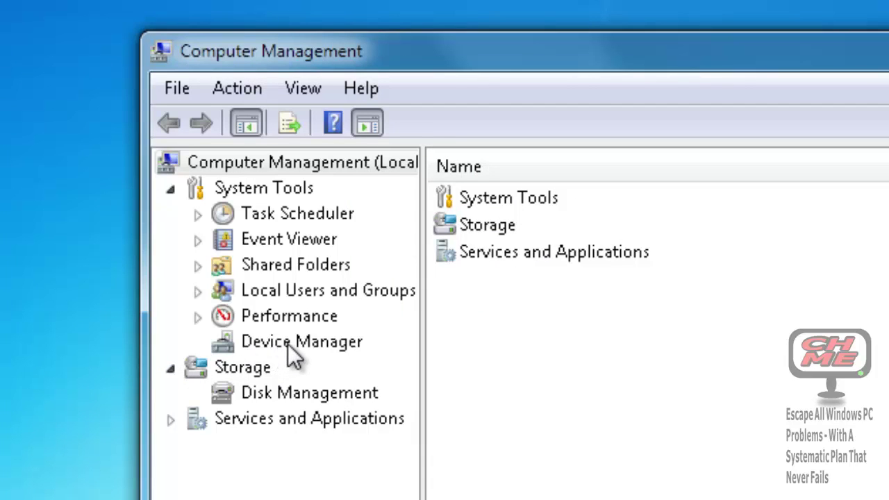
pyautogui.click(290, 345)
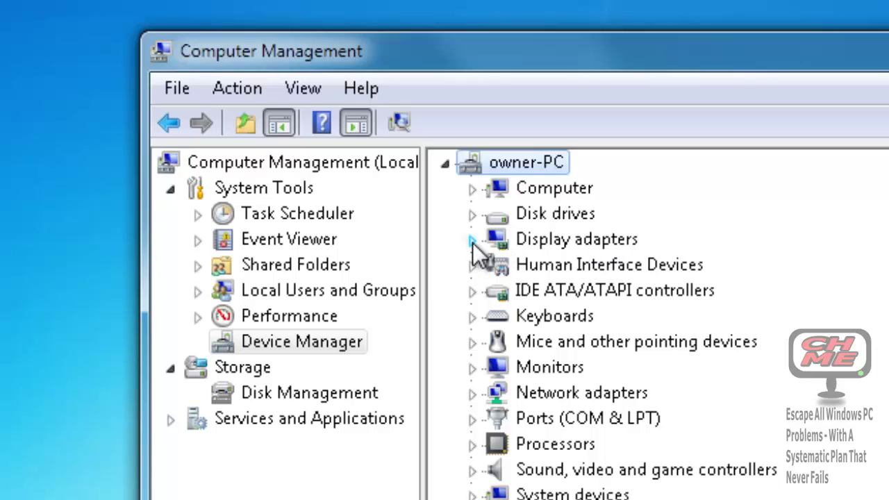
# Examine the driver date and version in the NVIDIA GeForce GT 630 display adapter's properties, and close the properties.
pyautogui.click(472, 240)
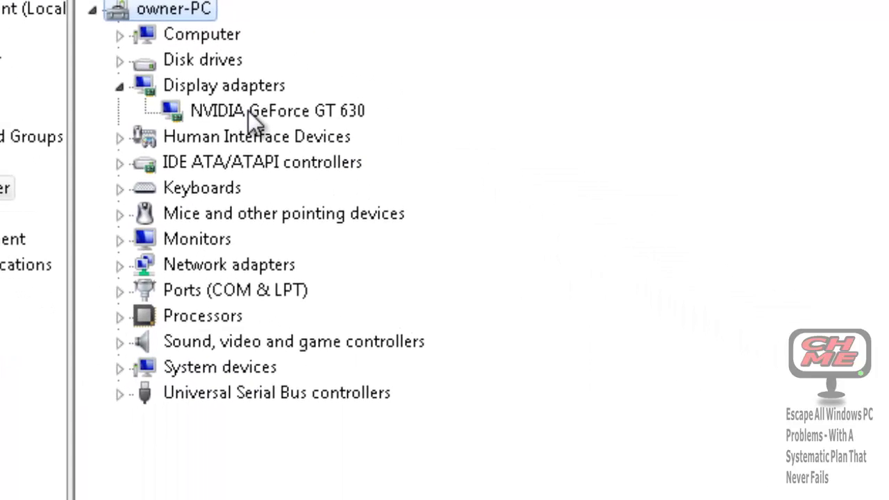
pyautogui.doubleClick(600, 265)
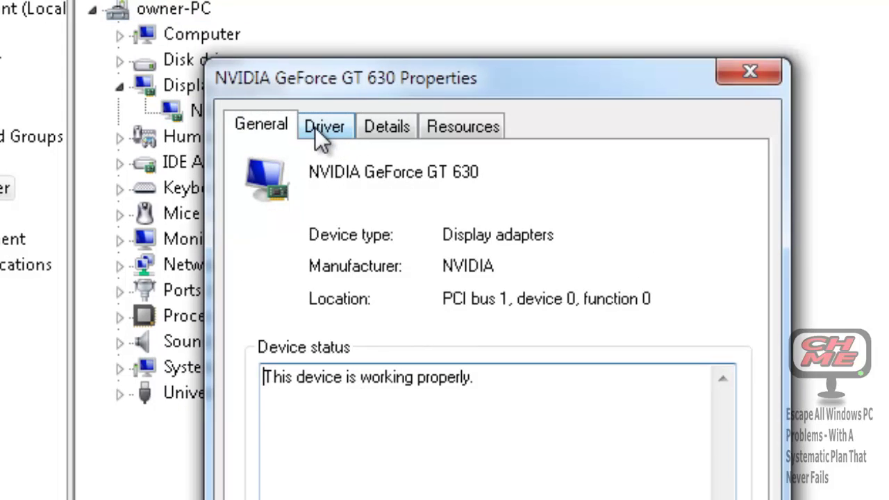
pyautogui.click(328, 125)
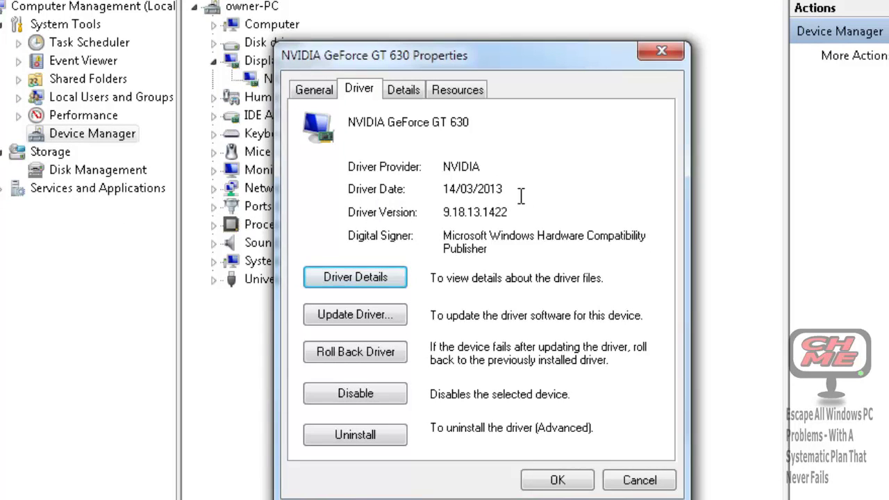
pyautogui.moveTo(521, 195); pyautogui.dragTo(423, 192)
pyautogui.click(519, 211)
pyautogui.moveTo(519, 211); pyautogui.dragTo(448, 215)
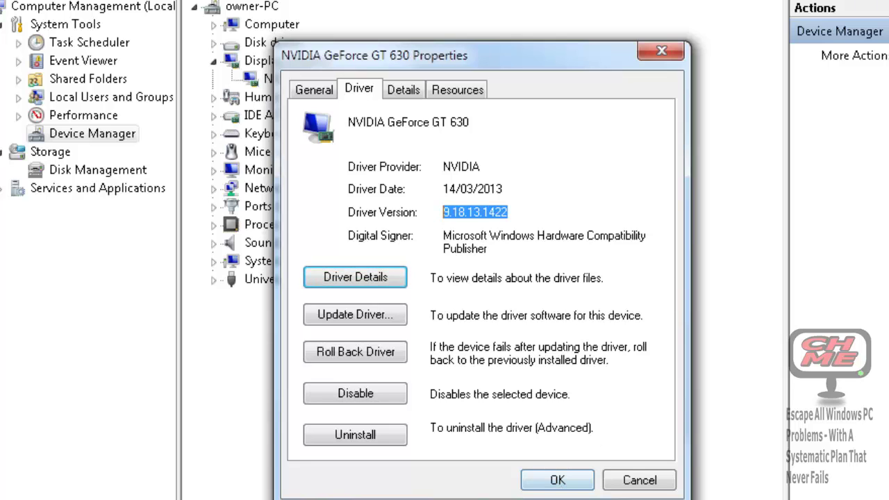
pyautogui.click(555, 481)
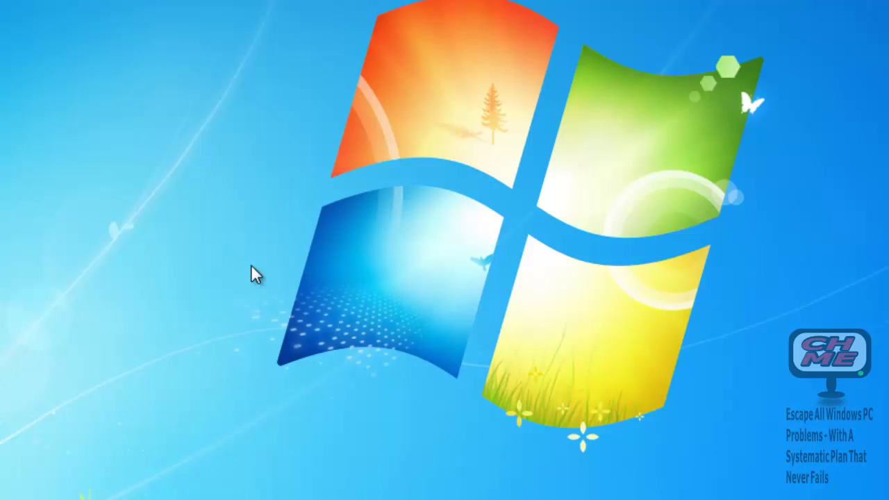
# Open the NVIDIA Control Panel from the desktop and bring up its NVIDIA Update window.
pyautogui.rightClick(178, 105)
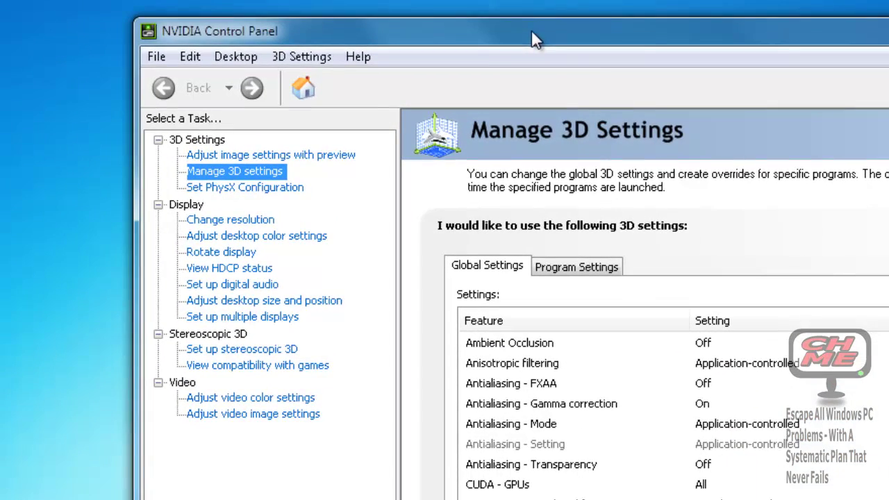
pyautogui.click(359, 58)
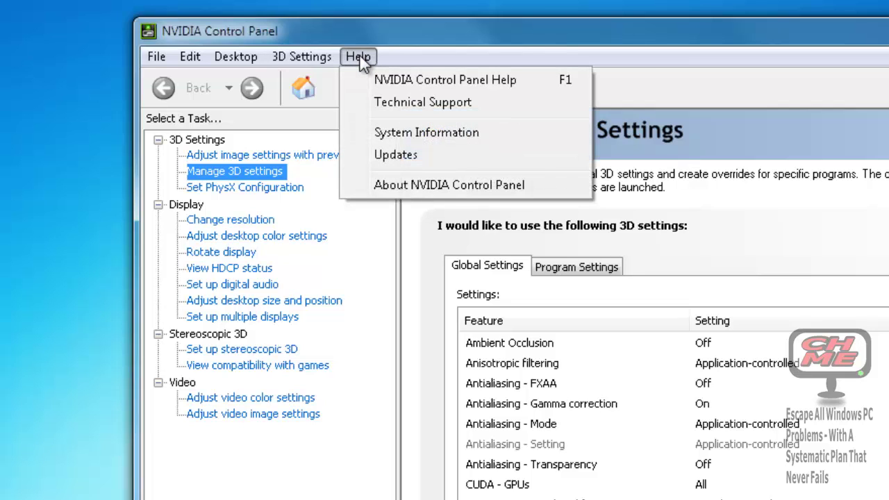
pyautogui.click(390, 156)
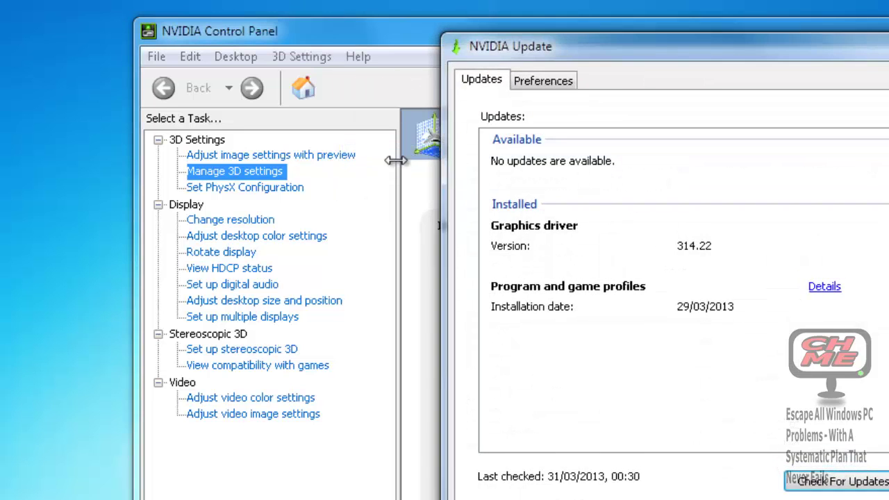
pyautogui.moveTo(626, 46); pyautogui.dragTo(550, 141)
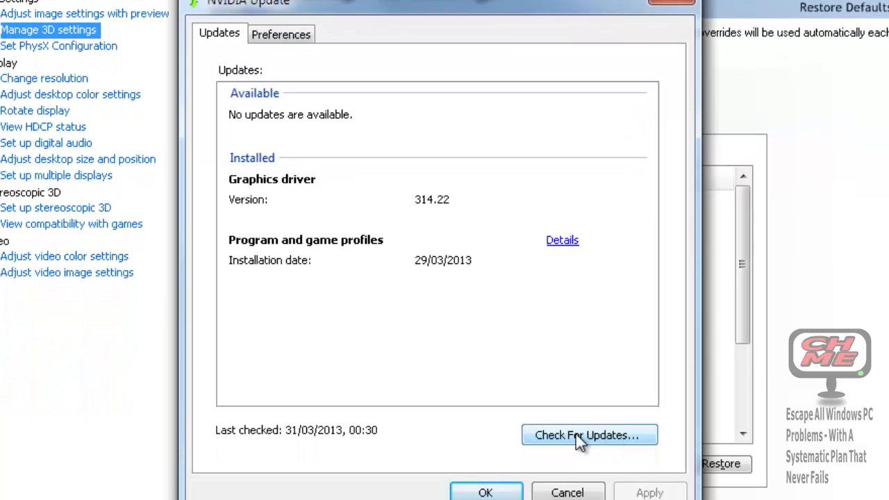
# Check for NVIDIA graphics driver updates, compare against the installed version, and close the update windows.
pyautogui.click(580, 437)
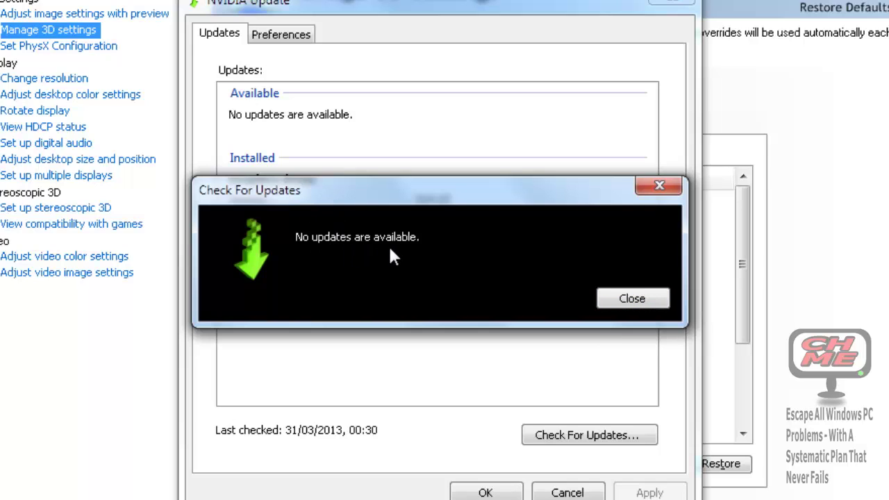
pyautogui.moveTo(477, 197); pyautogui.dragTo(478, 310)
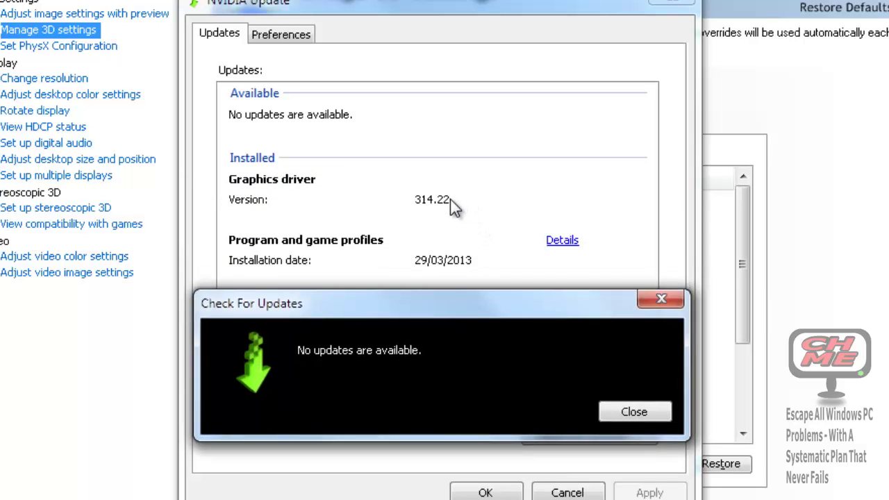
pyautogui.click(626, 412)
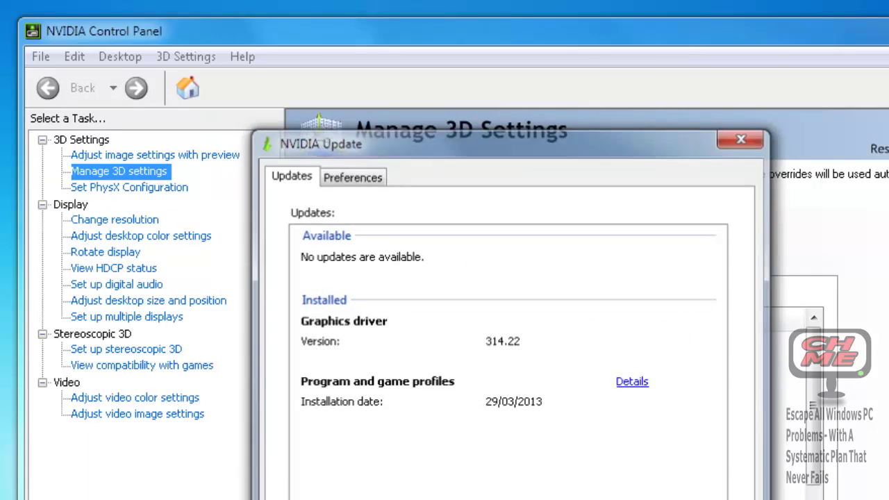
pyautogui.press('Escape')
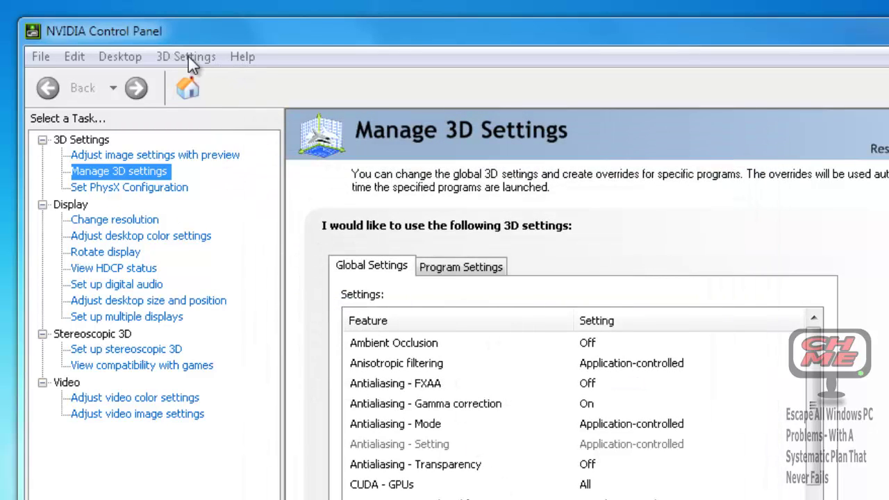
# Open the System Information of the NVIDIA Control Panel.
pyautogui.click(240, 57)
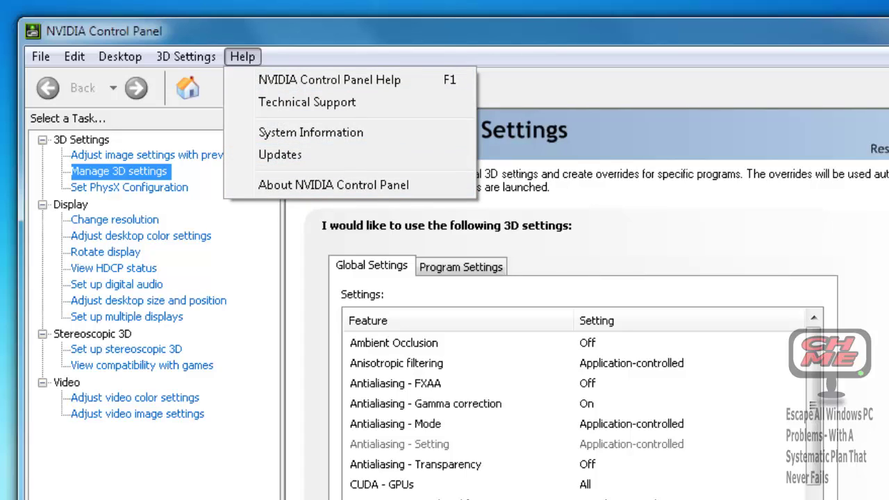
pyautogui.press('Escape')
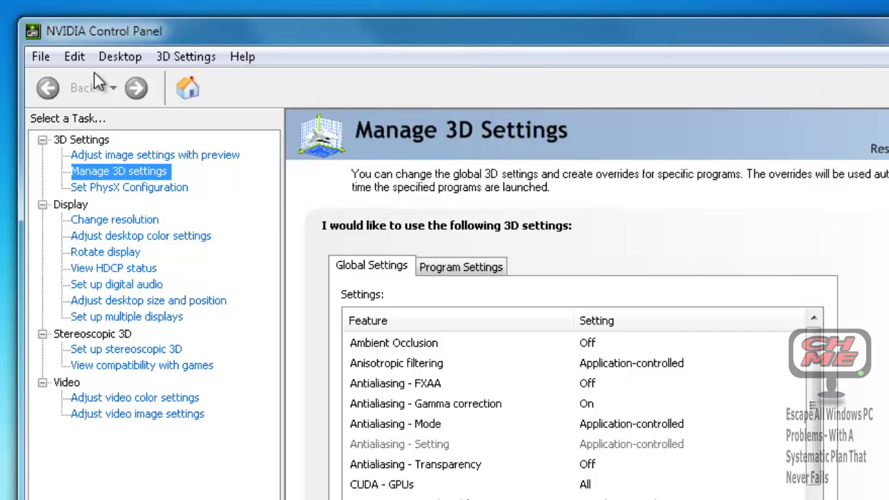
pyautogui.click(243, 59)
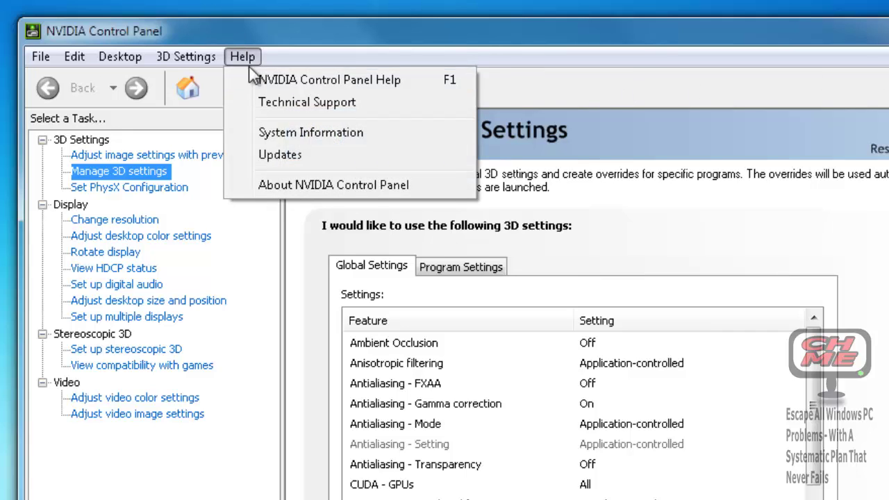
pyautogui.click(328, 134)
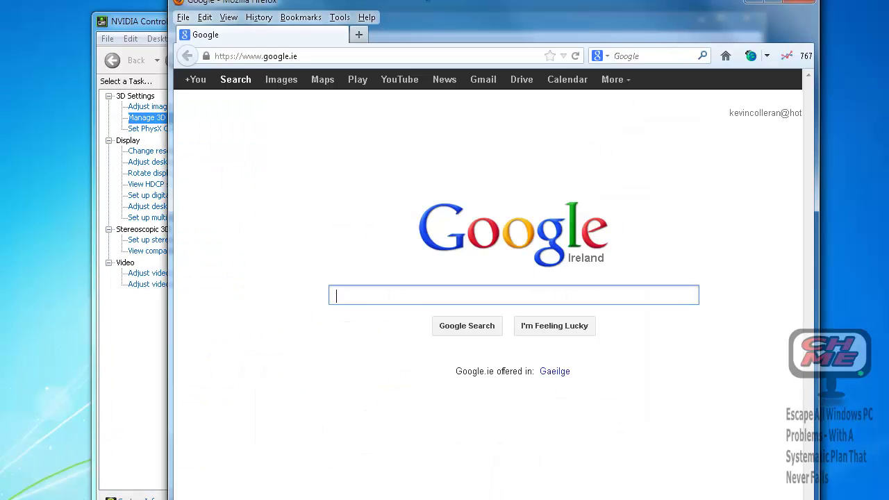
# In Firefox, search Google for "nvidia drivers" and open the Drivers - Download NVIDIA Drivers result.
pyautogui.moveTo(432, 2); pyautogui.dragTo(417, 18)
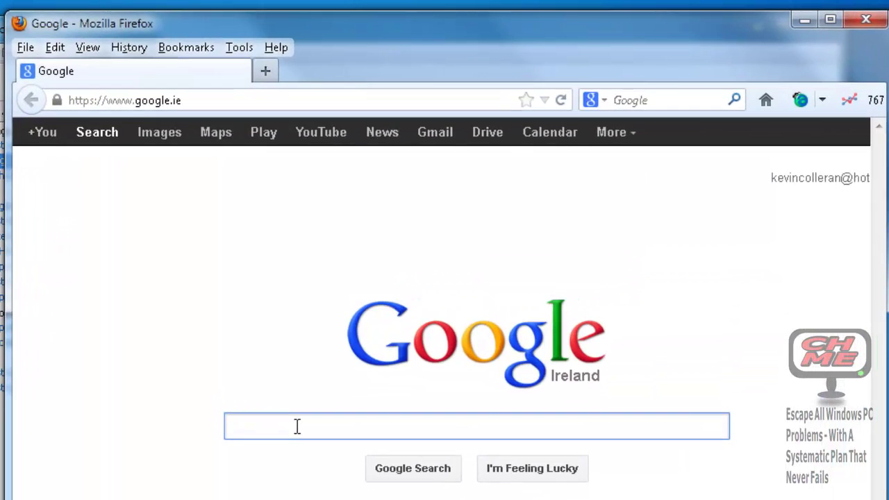
pyautogui.write('nv')
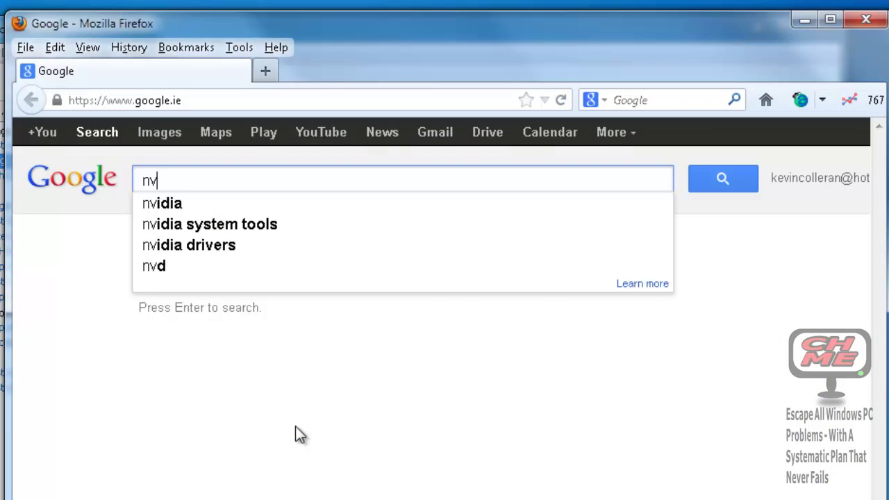
pyautogui.write('idia dr')
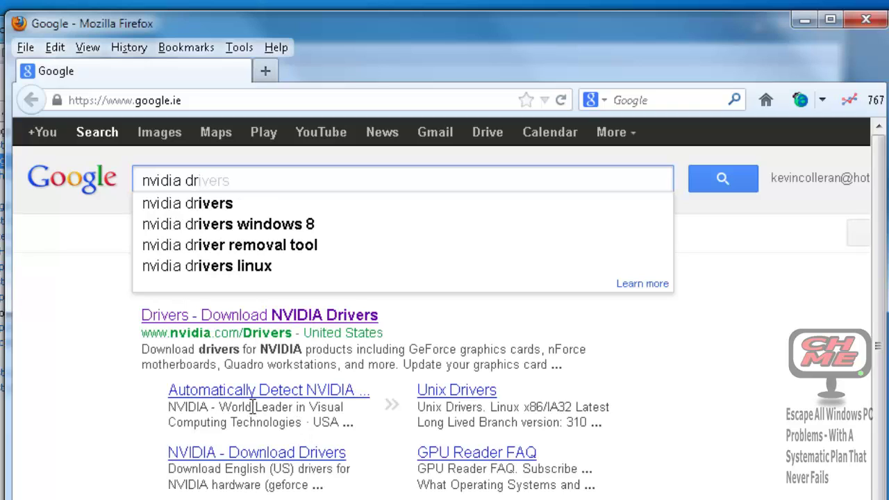
pyautogui.click(211, 204)
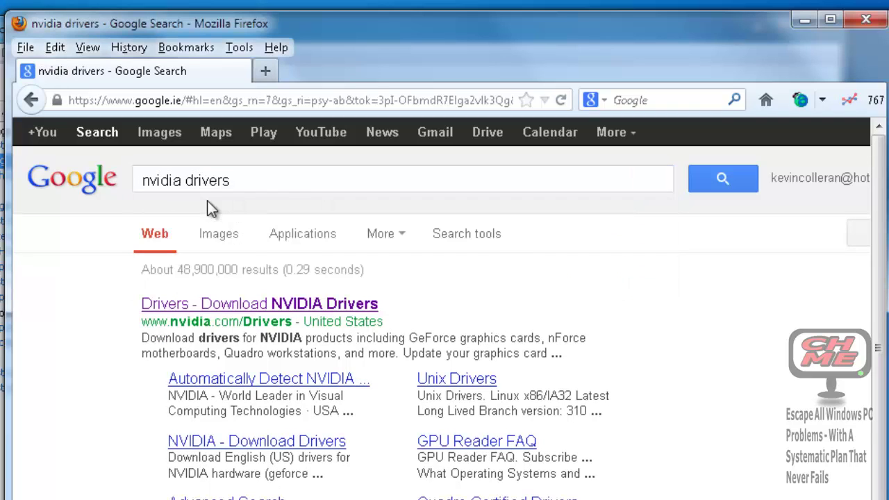
pyautogui.click(256, 310)
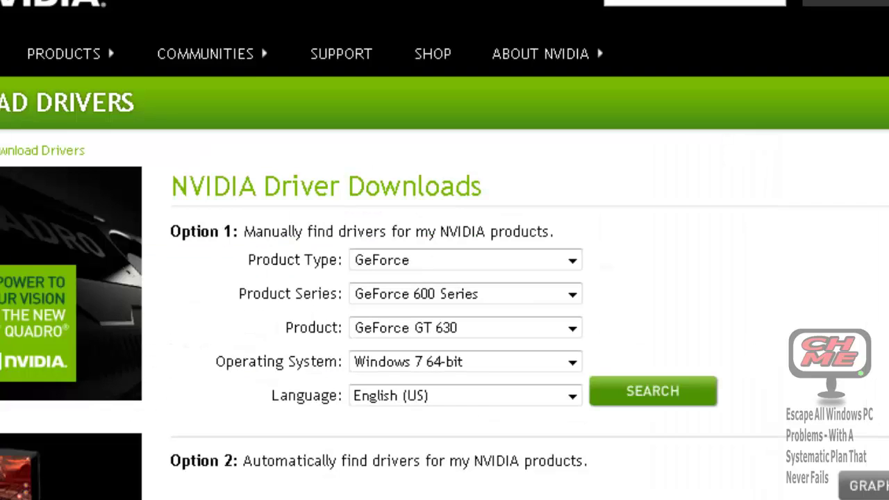
# Review the product series choices, keeping GeForce 600 Series, and select GeForce GT 630 as the product.
pyautogui.click(572, 298)
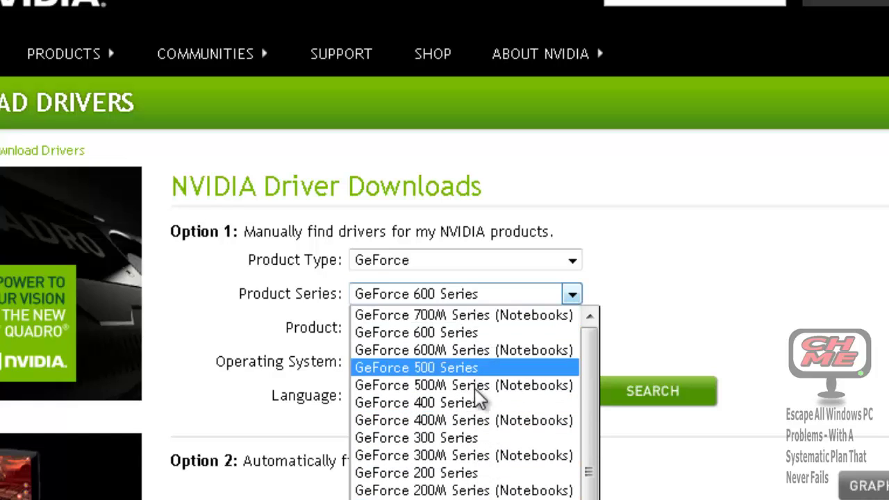
pyautogui.click(572, 297)
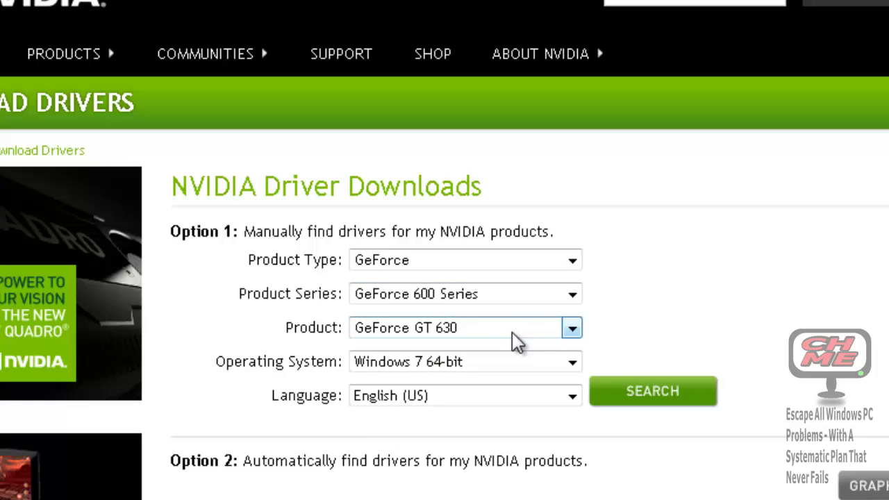
pyautogui.click(571, 332)
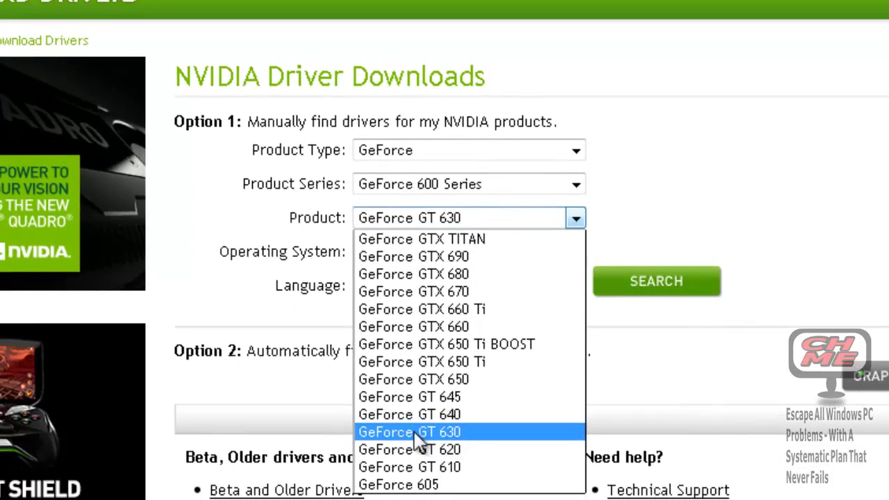
pyautogui.click(414, 431)
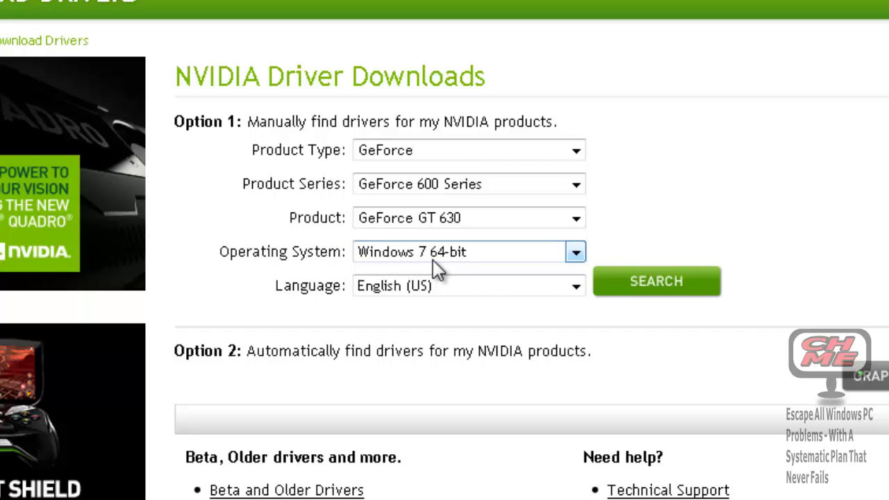
# Search for GeForce GT 630 drivers with Windows 7 64-bit and English (US), and highlight the offered driver's version number.
pyautogui.click(581, 257)
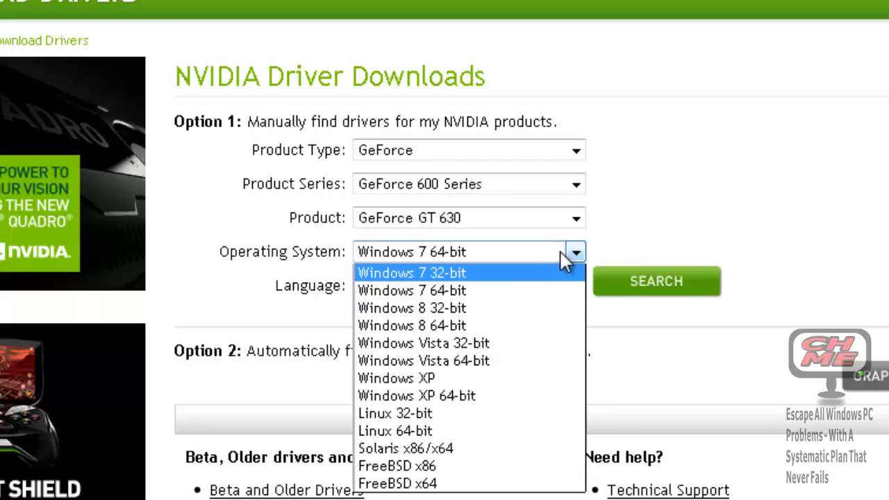
pyautogui.click(622, 233)
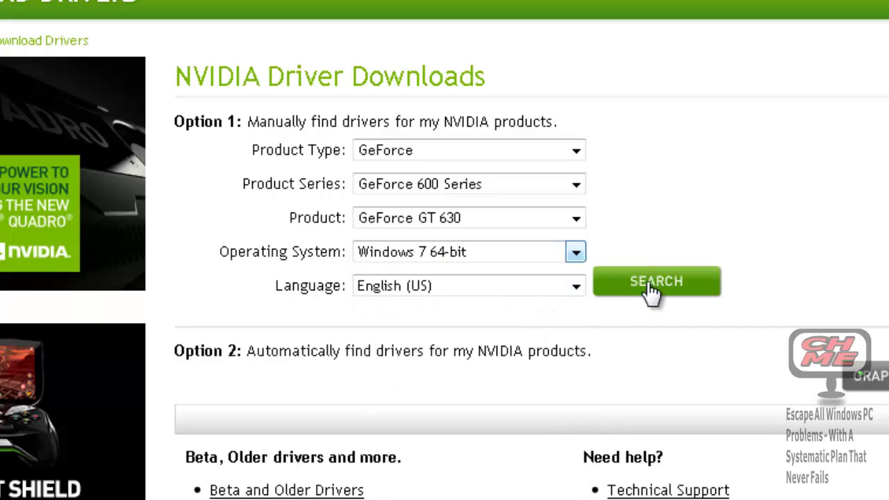
pyautogui.click(576, 288)
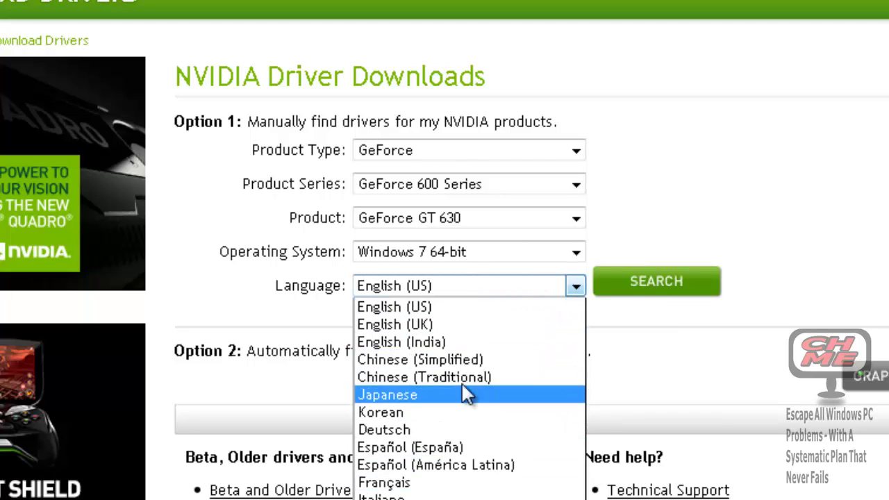
pyautogui.click(664, 286)
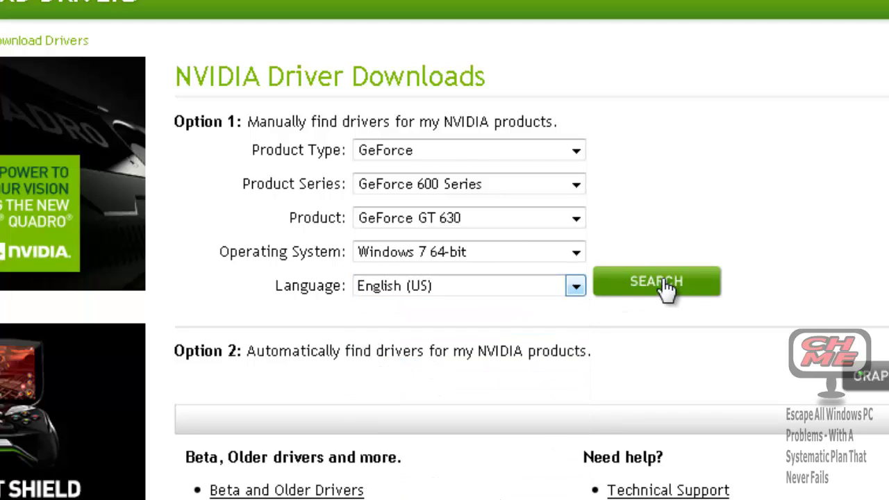
pyautogui.click(657, 293)
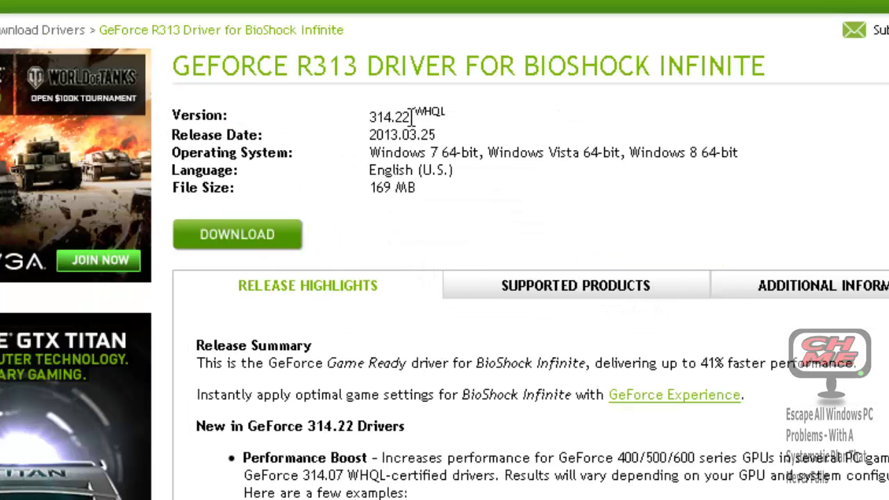
pyautogui.moveTo(412, 115); pyautogui.dragTo(365, 117)
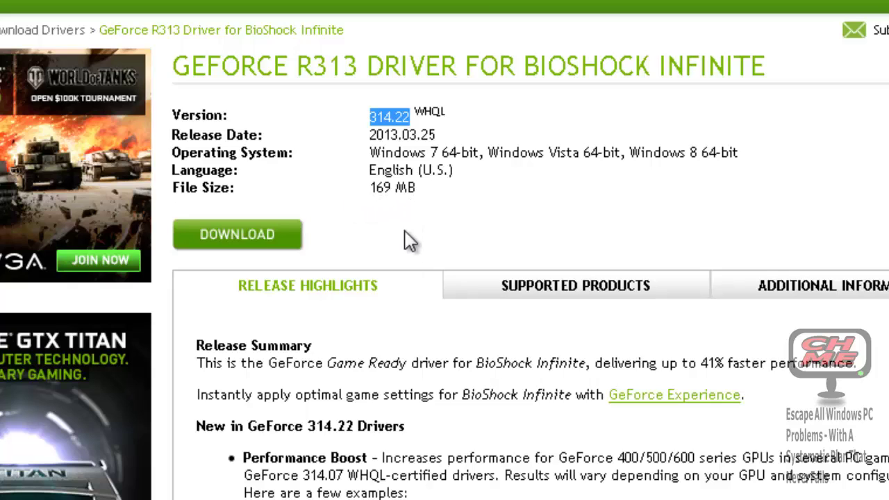
# Download the offered driver, agree to NVIDIA's software license, and save the 314.22 installer file.
pyautogui.click(241, 238)
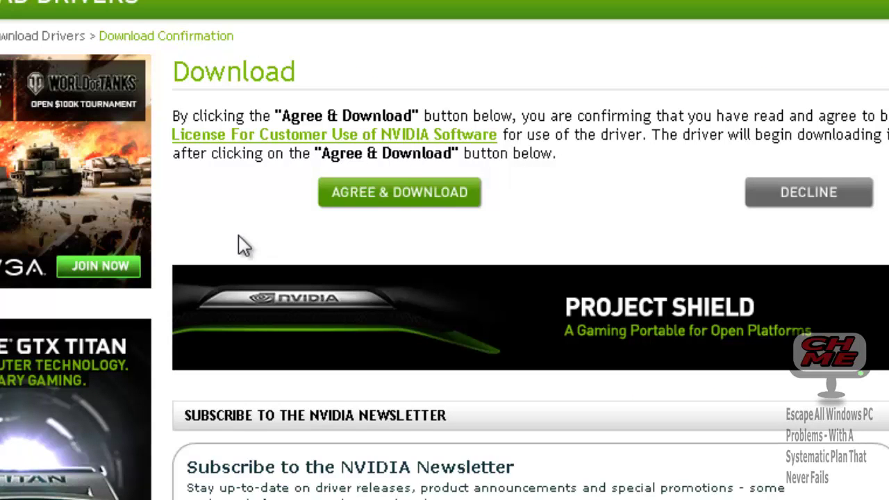
pyautogui.click(383, 200)
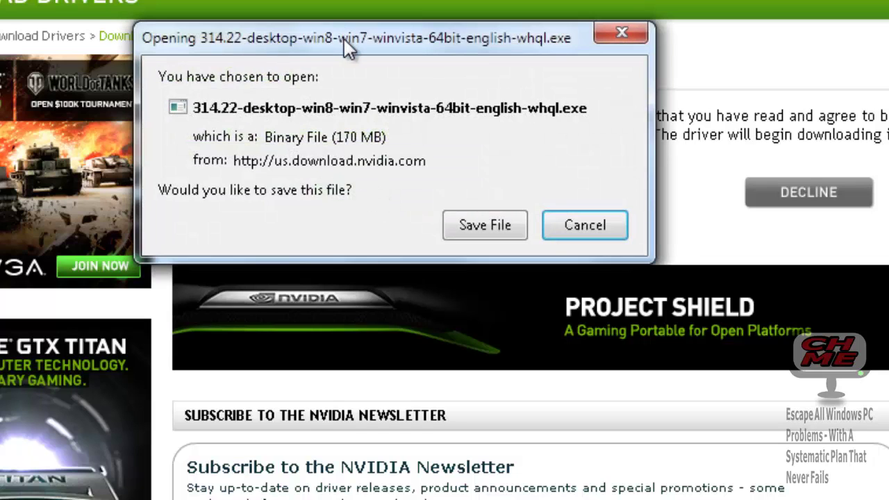
pyautogui.moveTo(344, 39); pyautogui.dragTo(371, 39)
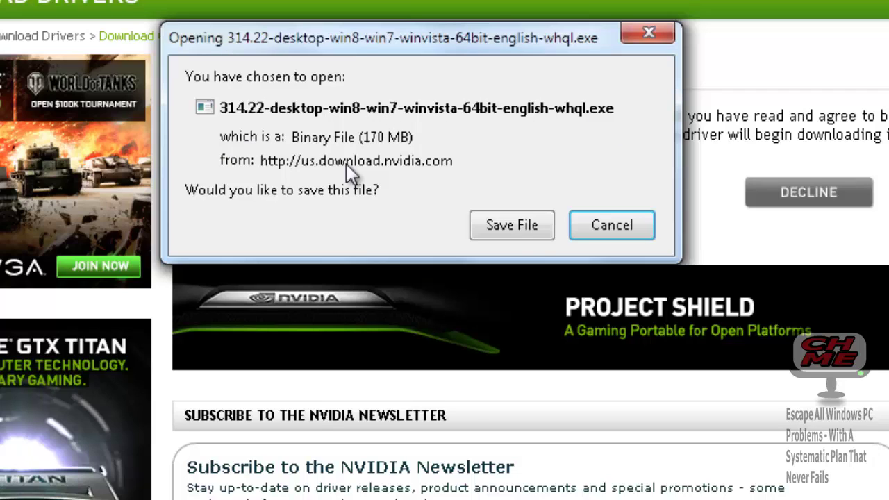
pyautogui.click(507, 226)
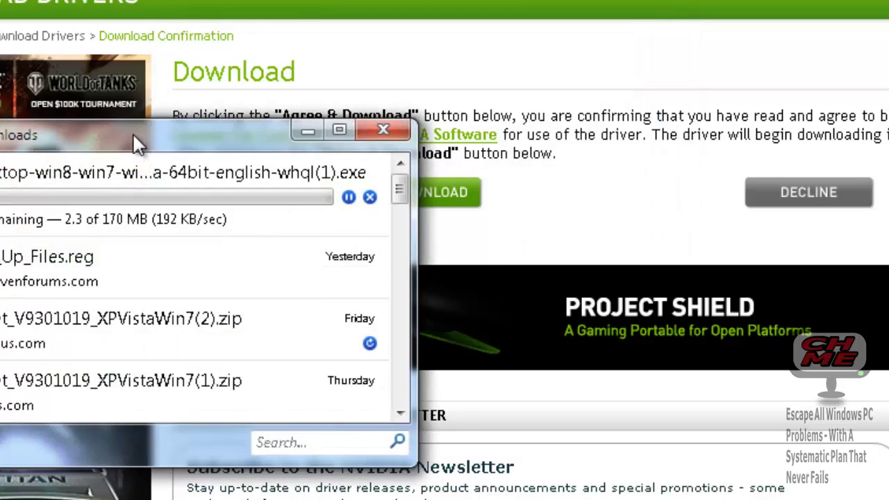
# Cancel the running driver download and open the folder containing the 314.22 installer downloaded on Thursday.
pyautogui.moveTo(138, 142); pyautogui.dragTo(349, 5)
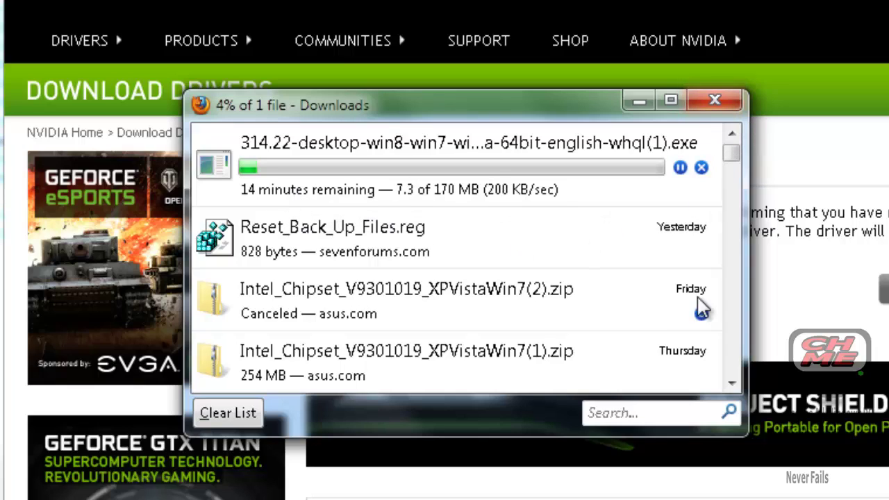
pyautogui.click(701, 168)
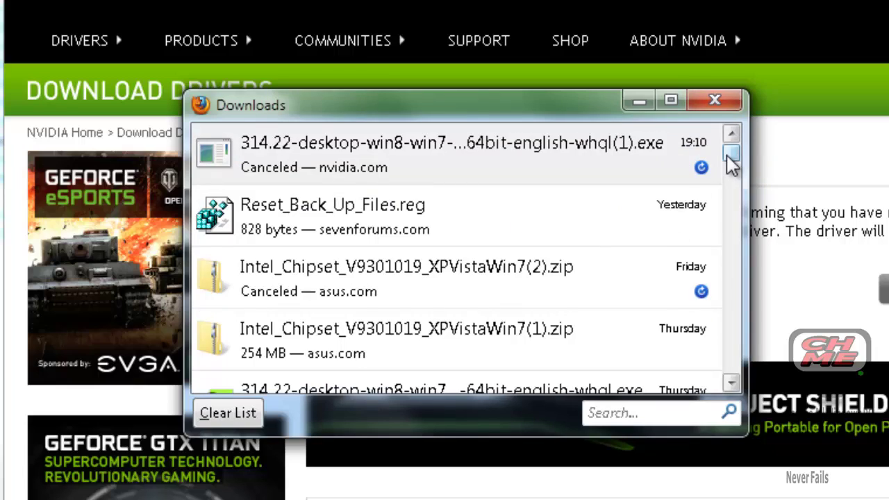
pyautogui.moveTo(727, 155)
pyautogui.mouseDown()
pyautogui.moveTo(736, 242)
pyautogui.moveTo(734, 169)
pyautogui.mouseUp()
pyautogui.click(341, 237)
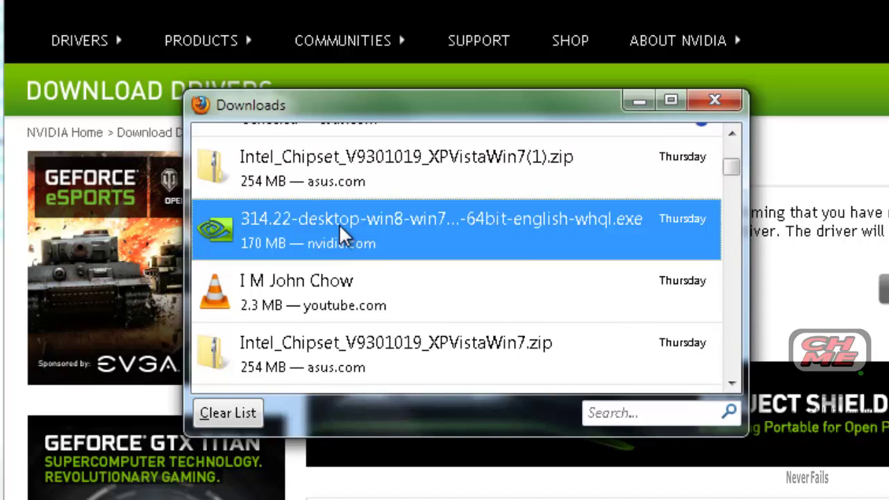
pyautogui.rightClick(343, 225)
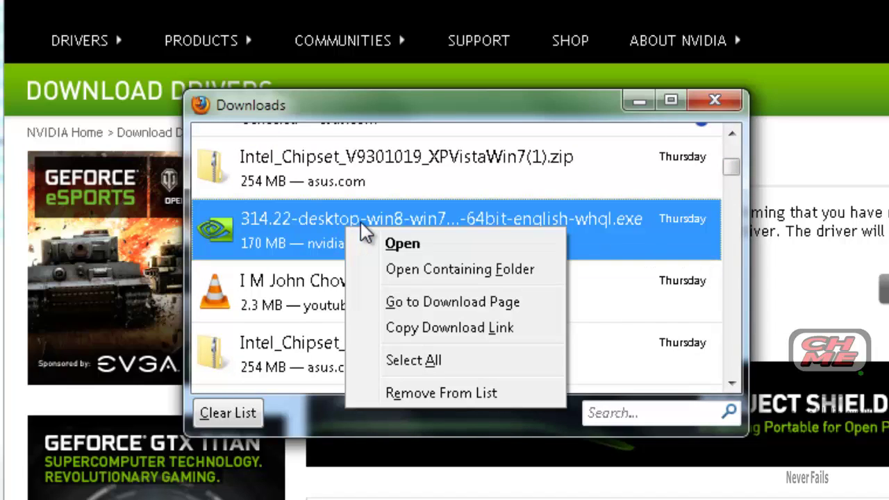
pyautogui.click(424, 268)
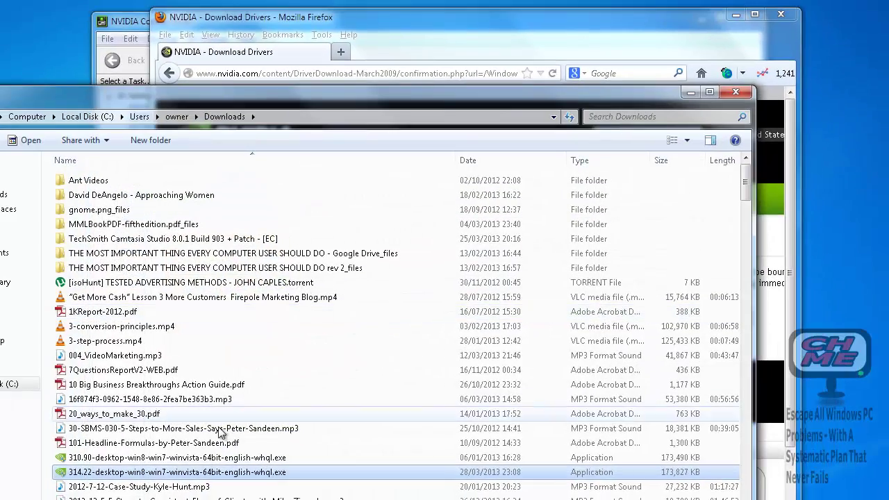
# Copy the 314.22-desktop-win8-win7-winvista-64bit-english-whql.exe file in the Downloads folder, keeping its name.
pyautogui.rightClick(129, 477)
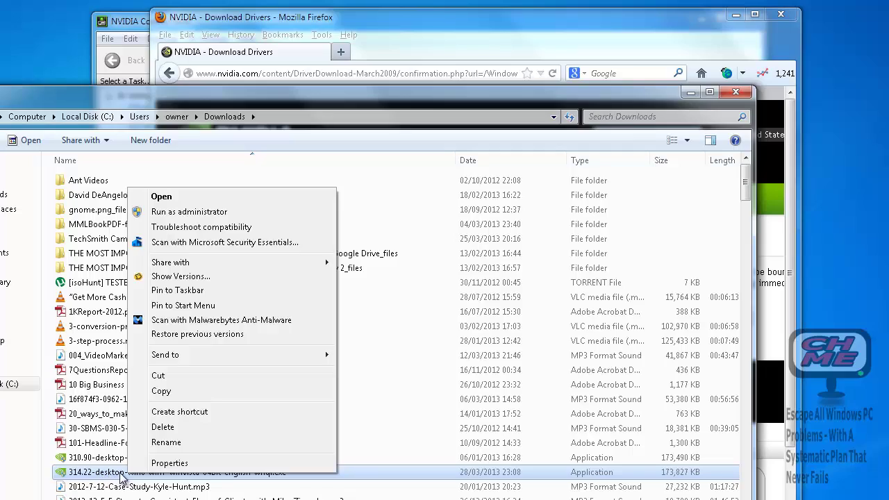
pyautogui.press('m')
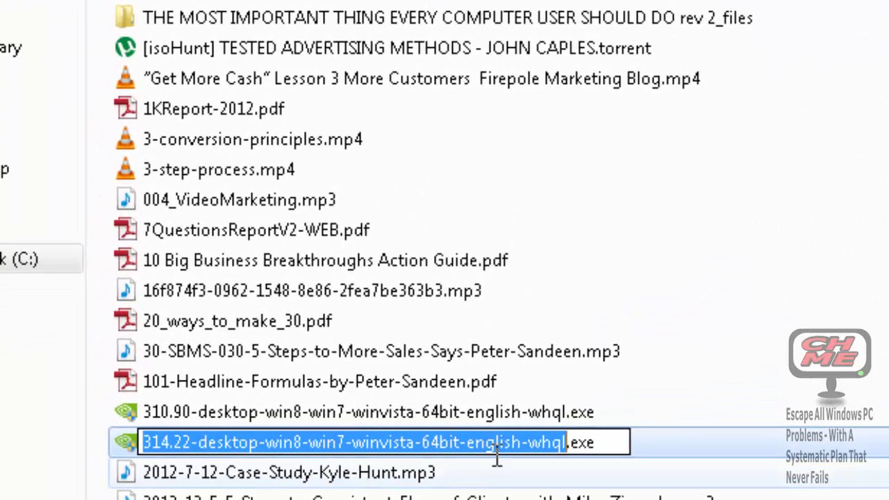
pyautogui.click(632, 442)
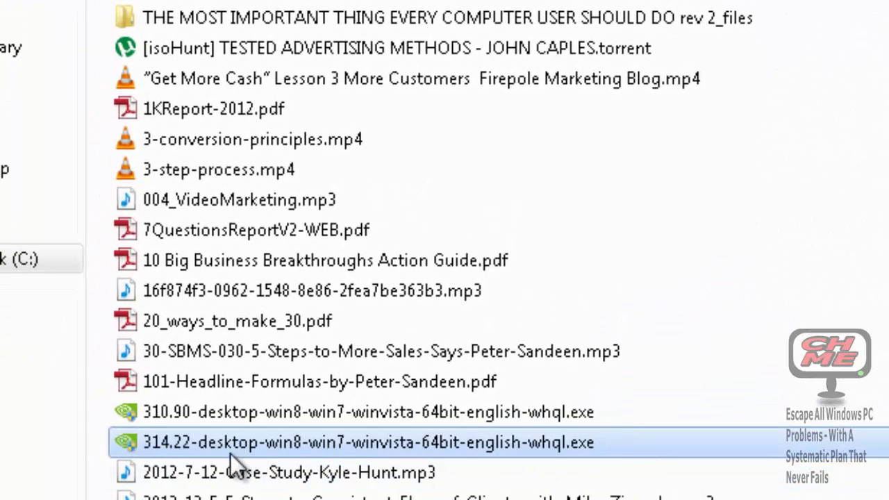
pyautogui.rightClick(322, 444)
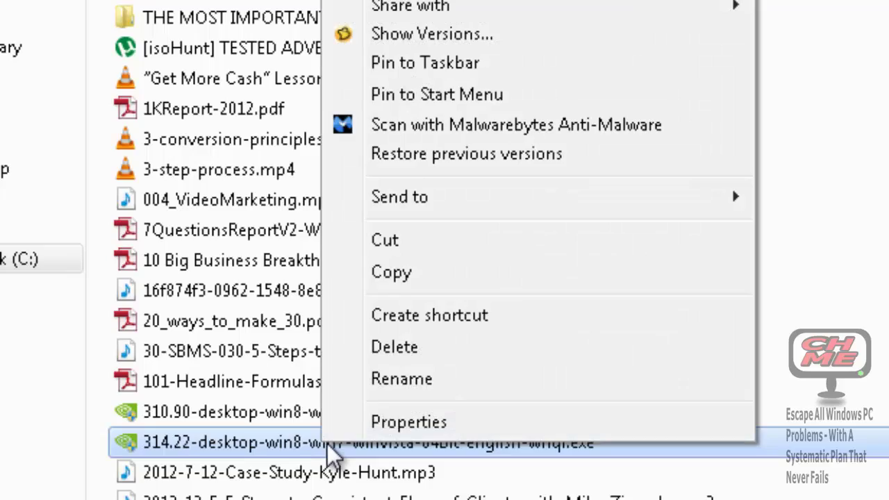
pyautogui.click(407, 282)
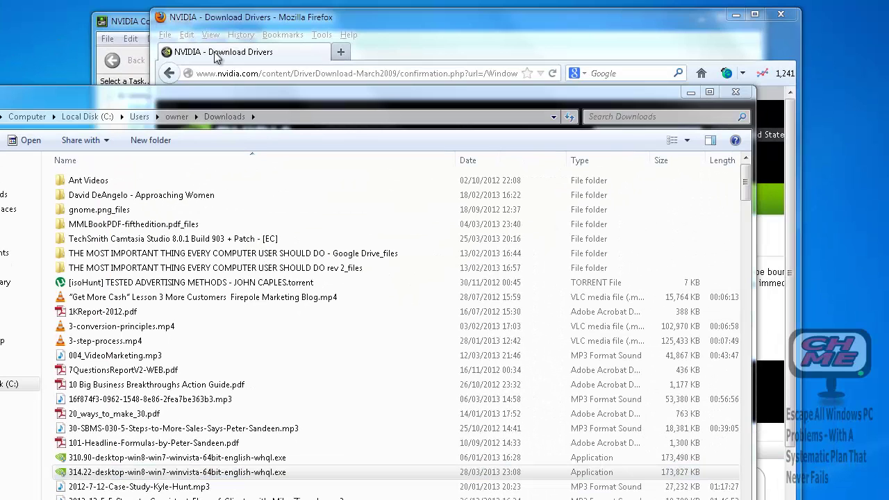
# Clear the desktop by closing the folder, Downloads, System Information and NVIDIA Control Panel windows and minimizing Firefox.
pyautogui.click(736, 92)
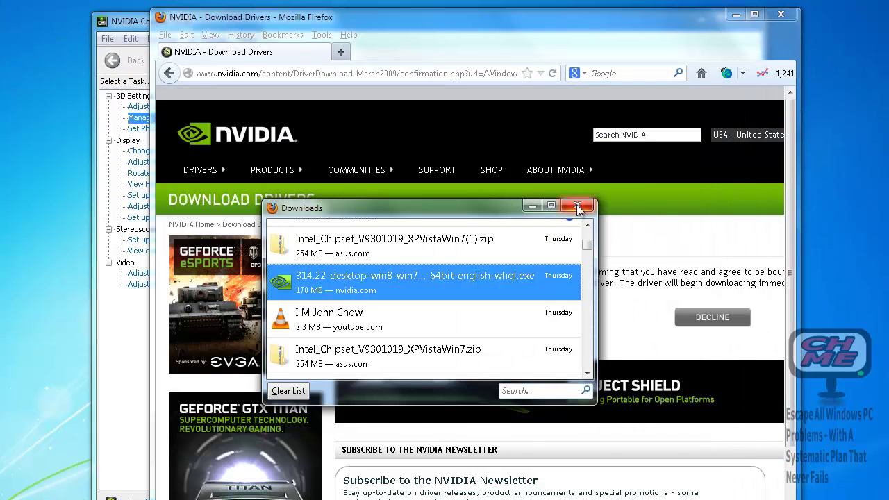
pyautogui.click(577, 207)
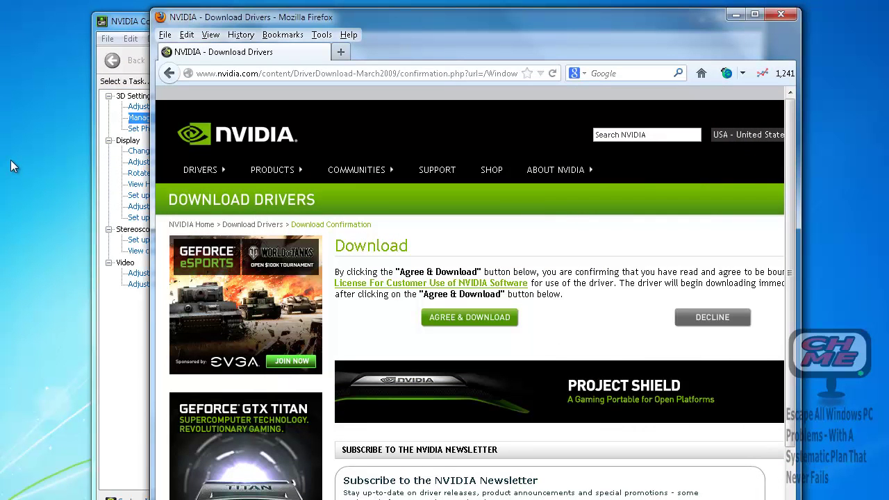
pyautogui.click(735, 14)
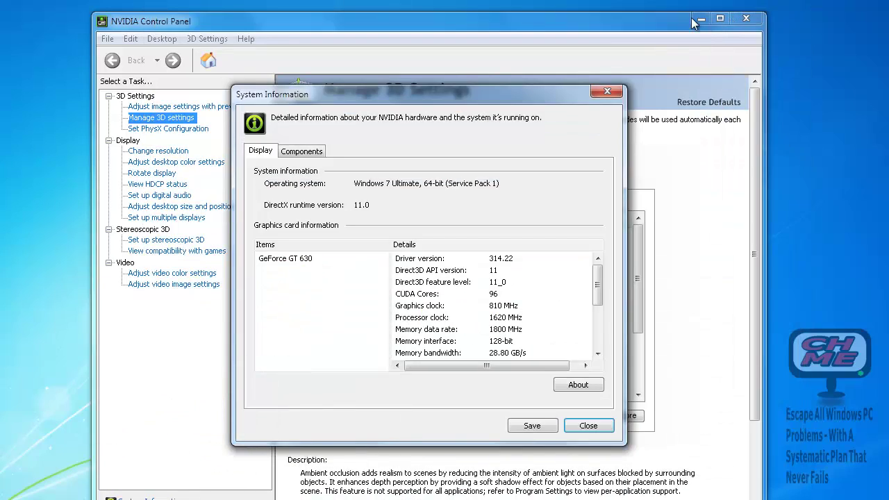
pyautogui.click(590, 426)
pyautogui.click(746, 18)
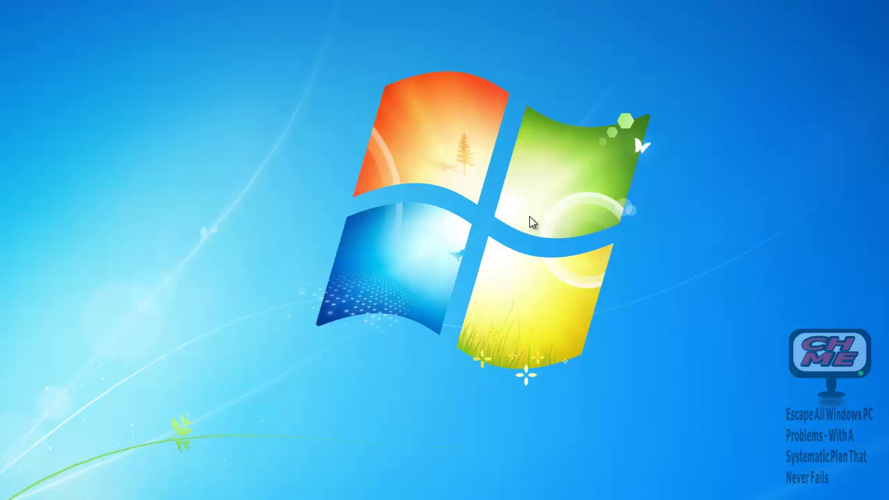
# Try to paste the copied driver installer onto the desktop, and dismiss the file conflict dialog without copying.
pyautogui.rightClick(201, 169)
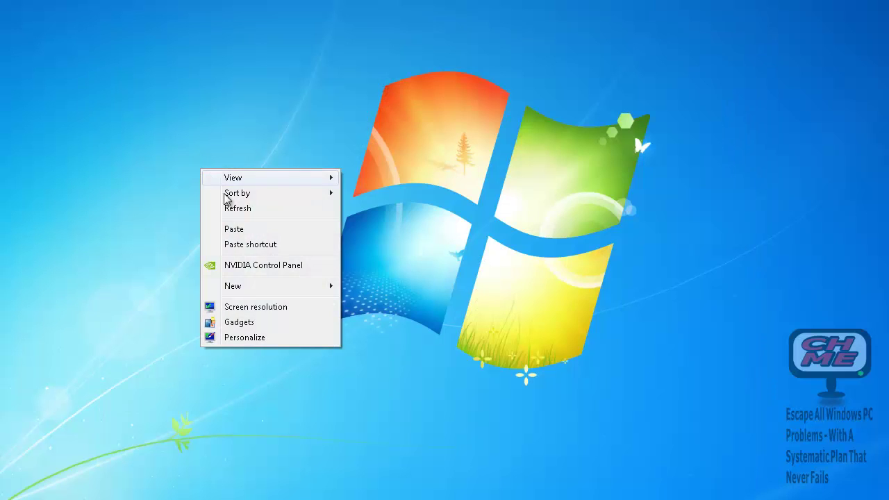
pyautogui.click(238, 230)
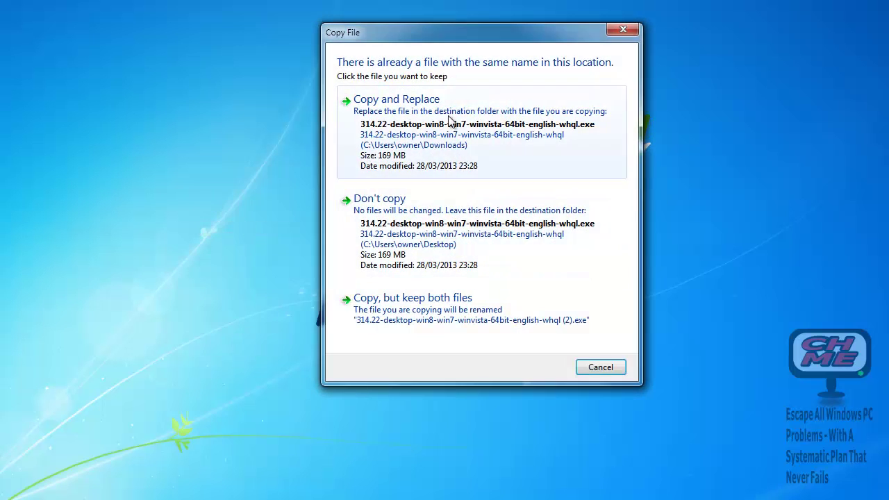
pyautogui.click(622, 29)
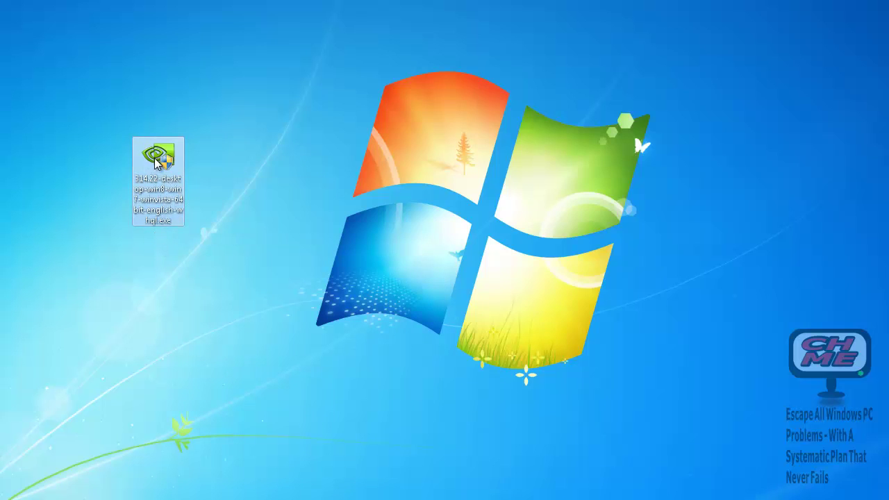
# Run the 314.22 driver installer from the desktop, allow it to make changes, and accept the default extraction path.
pyautogui.moveTo(157, 161)
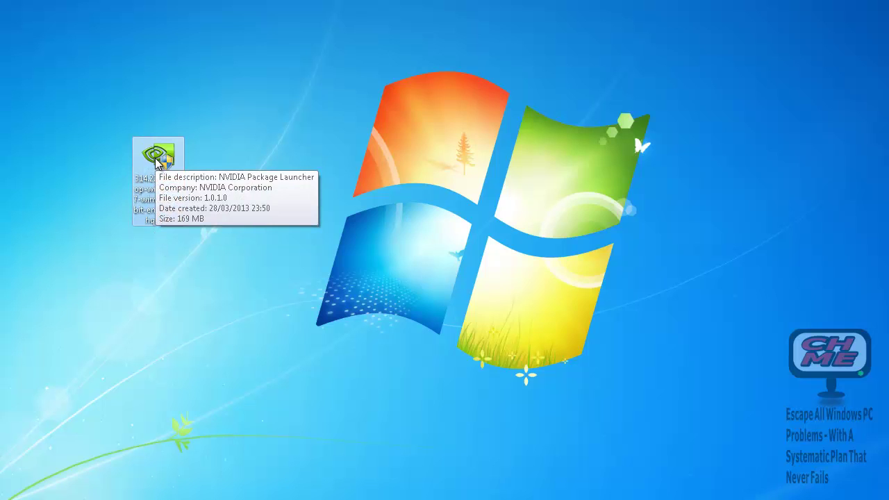
pyautogui.doubleClick(157, 162)
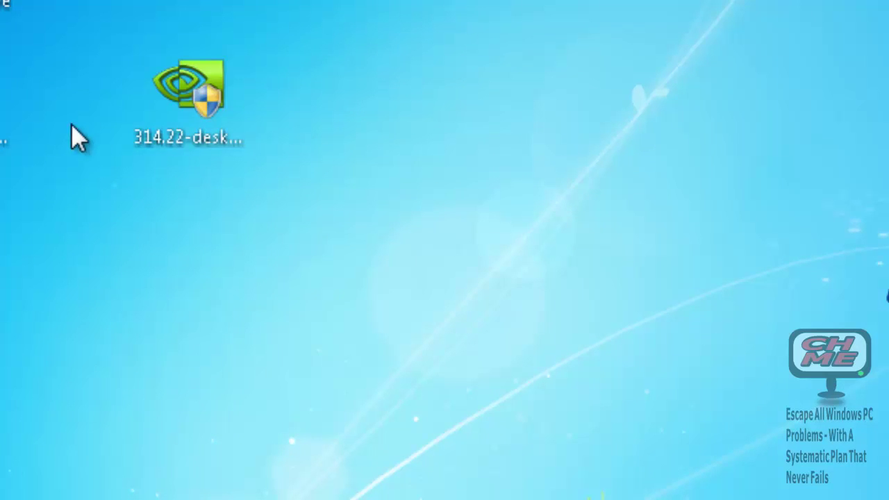
pyautogui.click(187, 98)
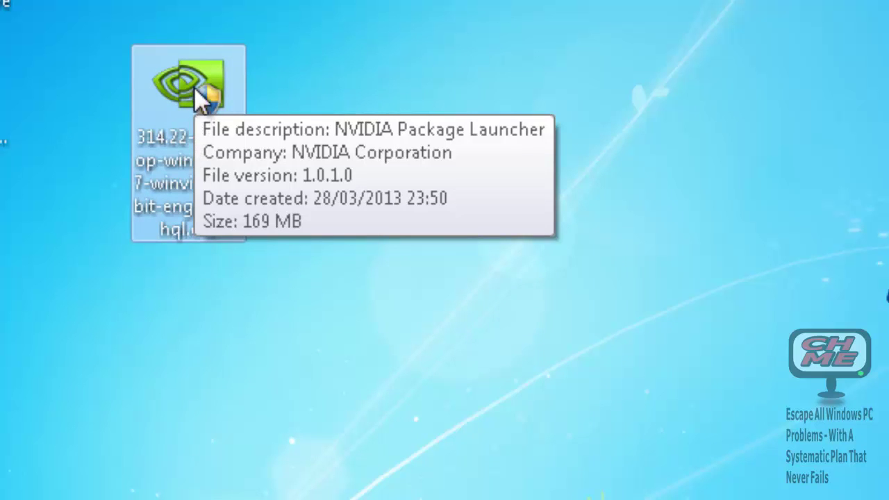
pyautogui.doubleClick(200, 89)
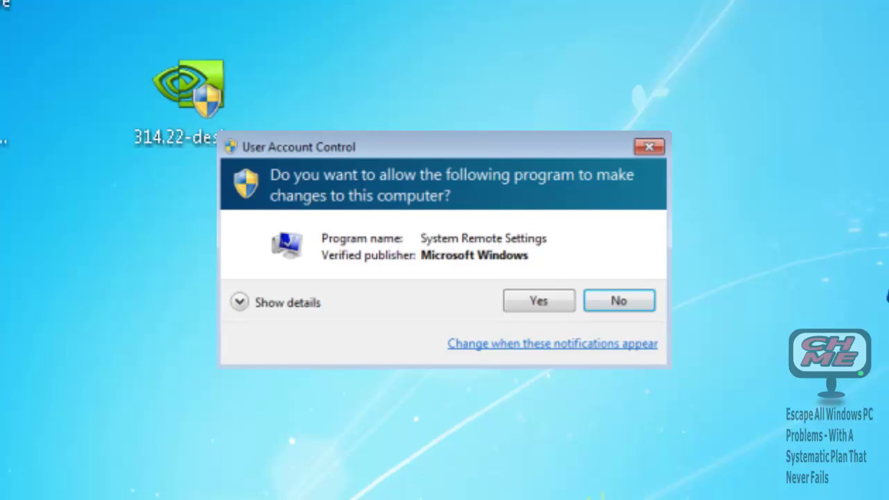
pyautogui.hotkey('alt', 'y')
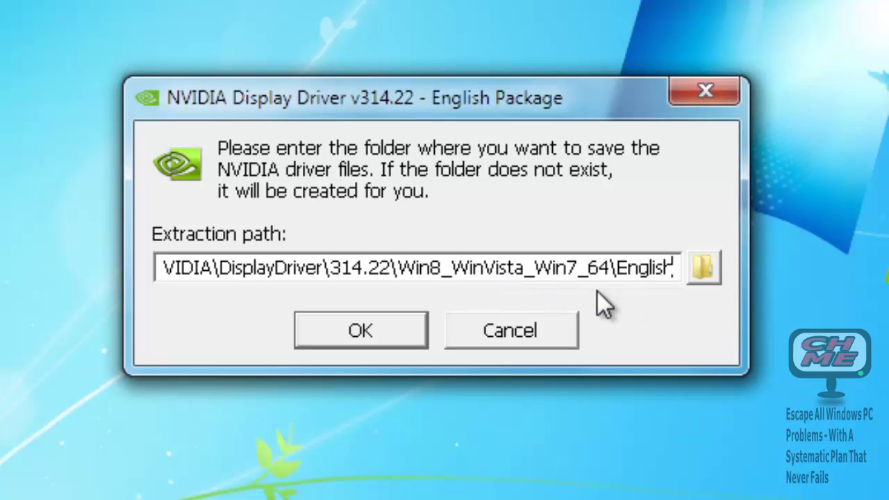
pyautogui.click(353, 338)
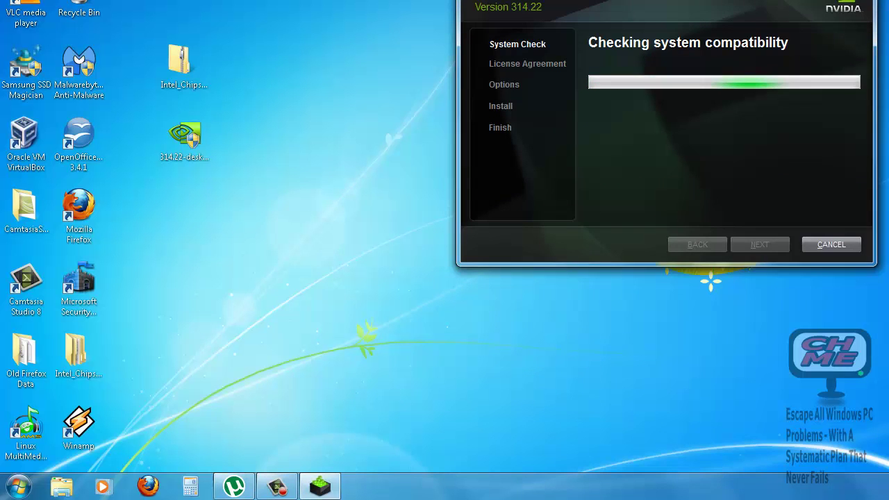
# Accept the NVIDIA software license agreement and install the 314.22 graphics driver with the Express (Recommended) option.
pyautogui.moveTo(528, 10); pyautogui.dragTo(344, 132)
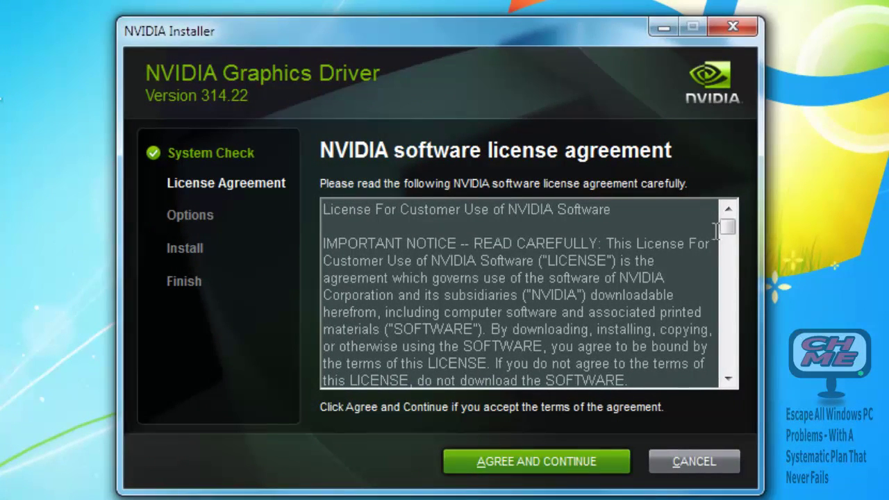
pyautogui.moveTo(726, 223); pyautogui.dragTo(727, 393)
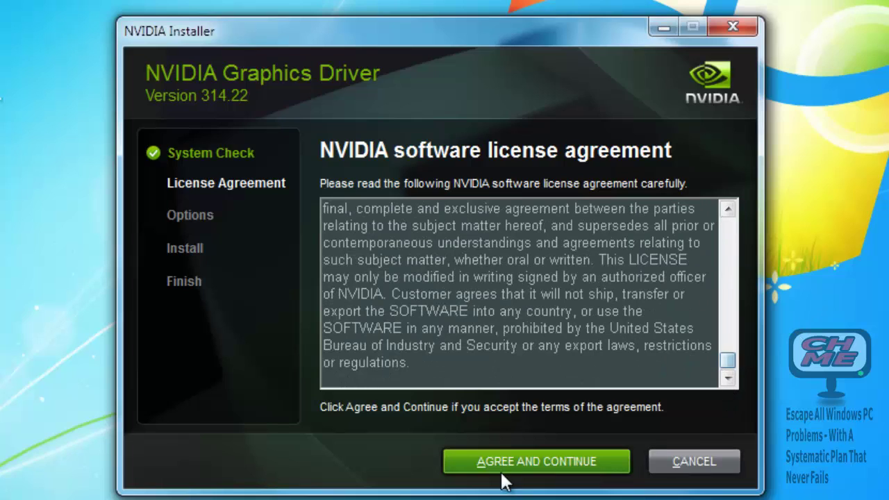
pyautogui.click(550, 462)
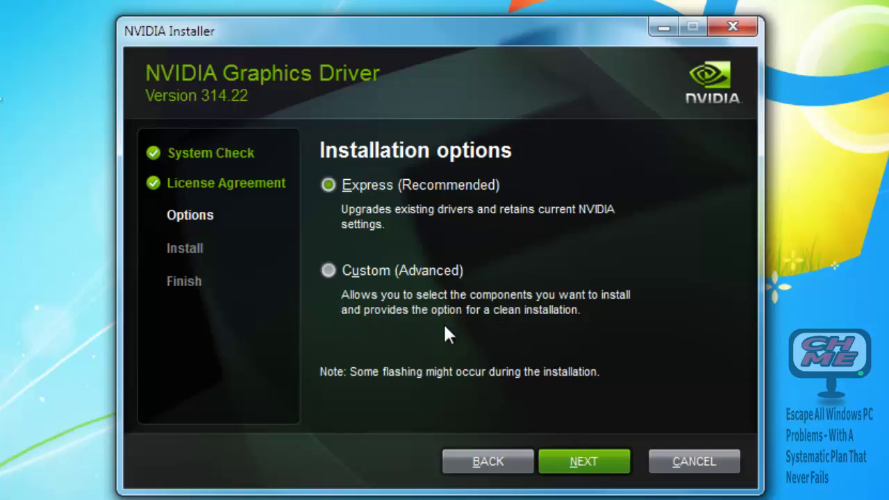
pyautogui.click(576, 464)
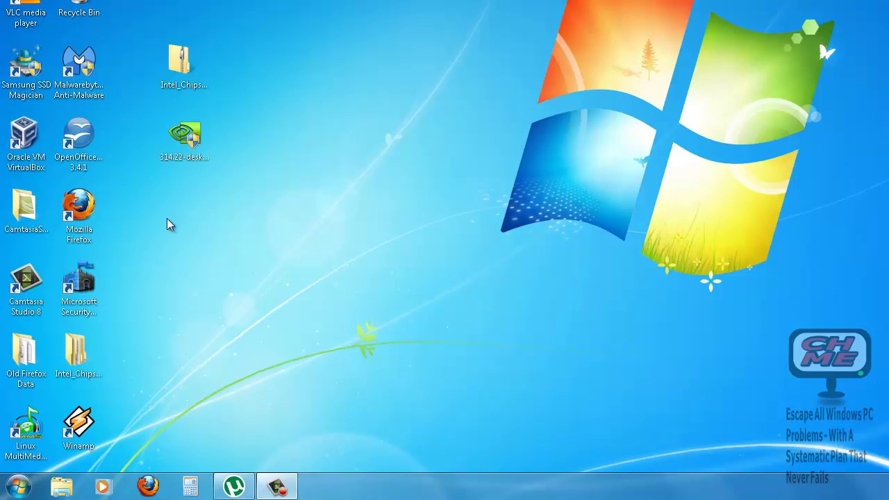
# Open Computer Management for this computer and expand the display adapters in Device Manager.
pyautogui.click(196, 160)
pyautogui.click(19, 487)
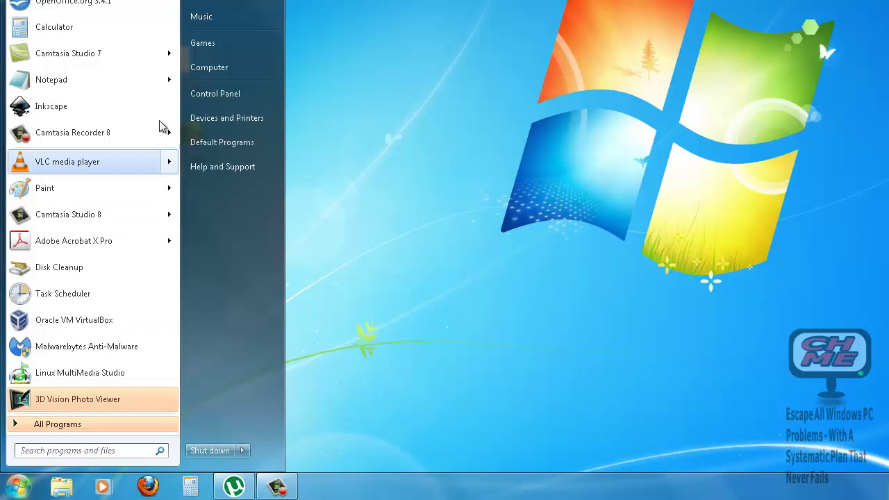
pyautogui.click(210, 68)
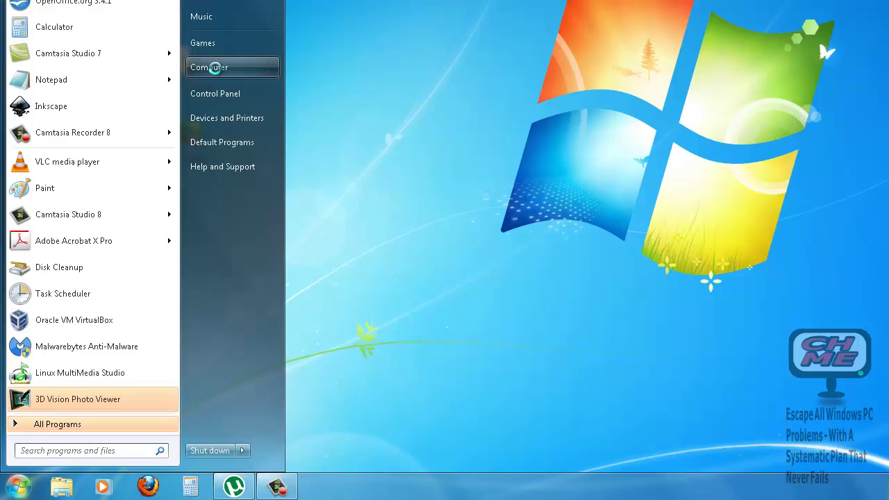
pyautogui.rightClick(215, 68)
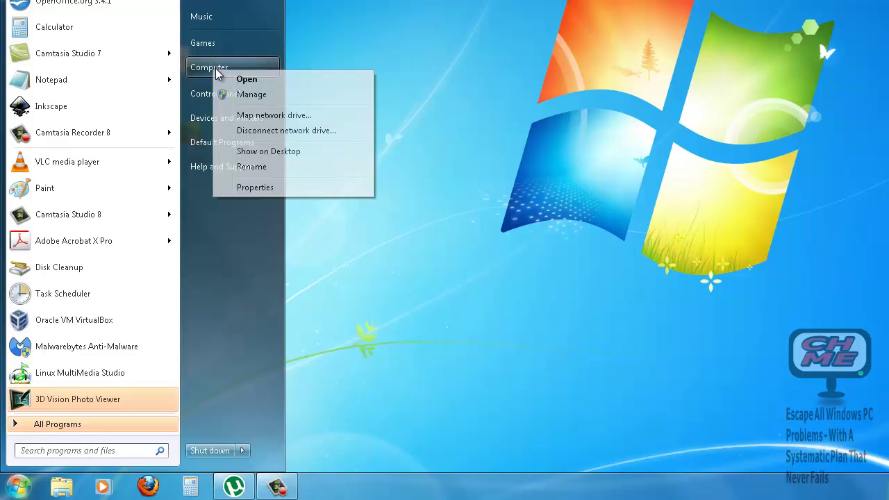
pyautogui.press('Escape')
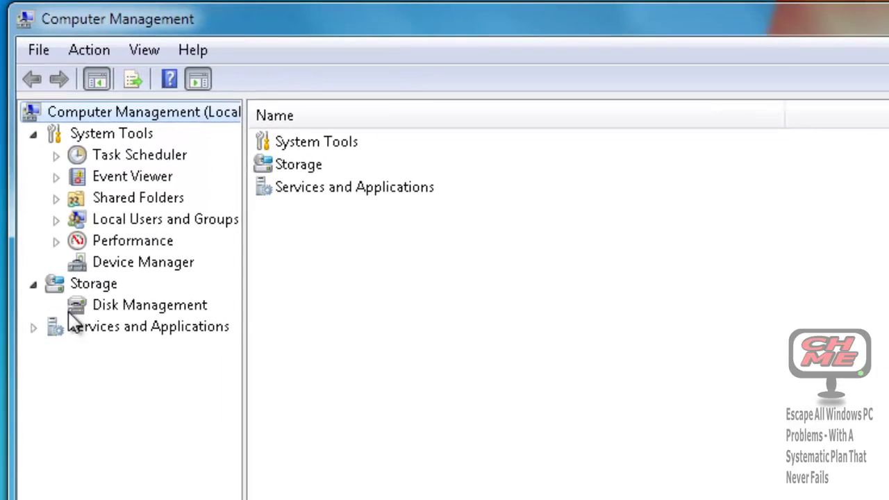
pyautogui.click(106, 267)
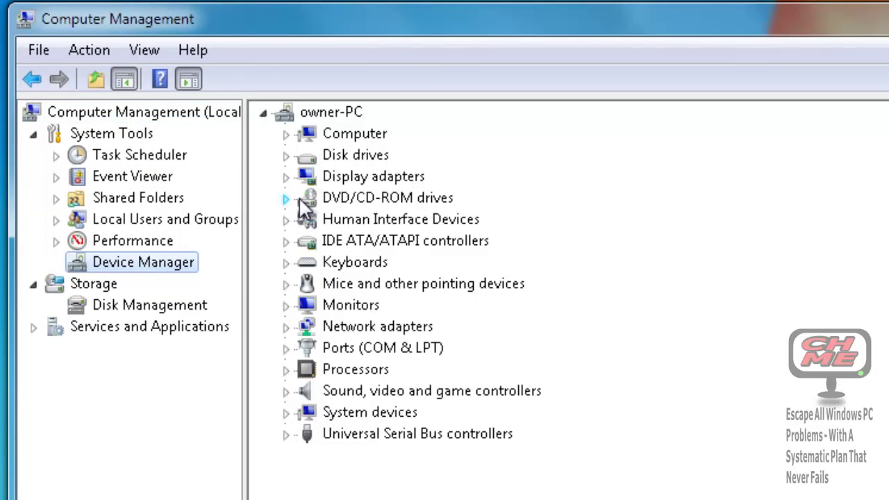
pyautogui.click(287, 177)
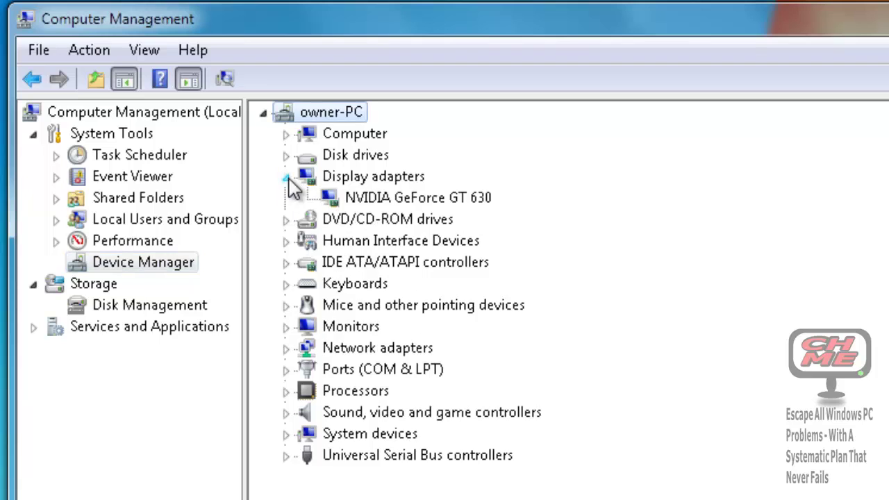
# Check the NVIDIA GeForce GT 630's driver details and device status in its properties, and close the properties.
pyautogui.click(410, 200)
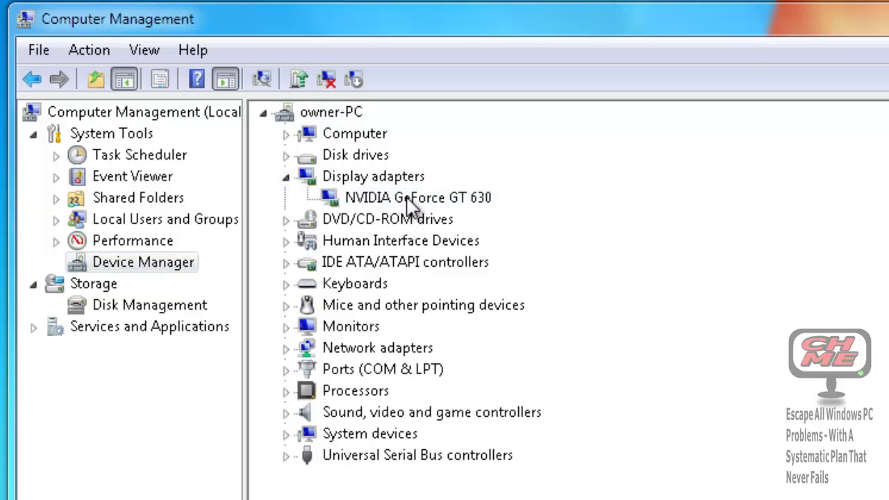
pyautogui.doubleClick(409, 198)
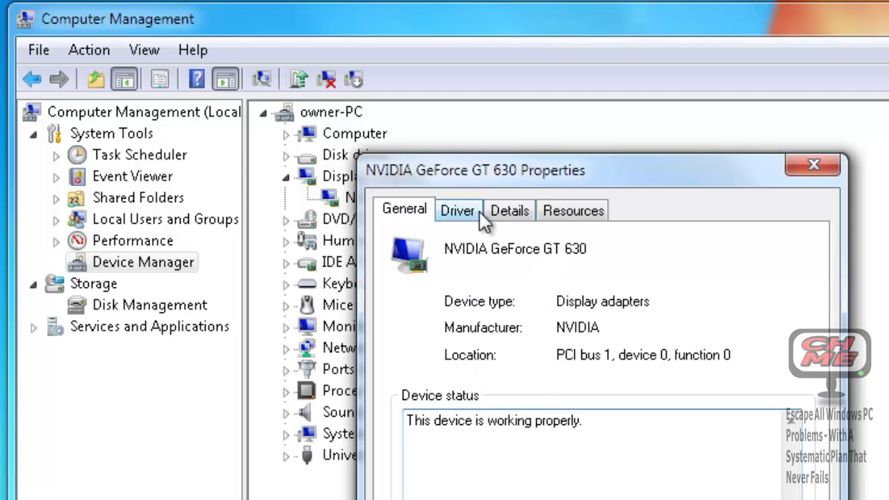
pyautogui.click(458, 211)
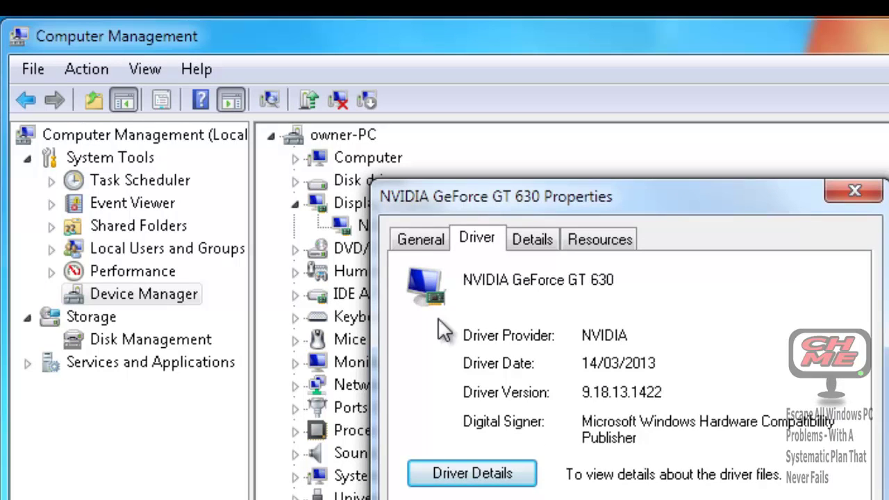
pyautogui.click(439, 240)
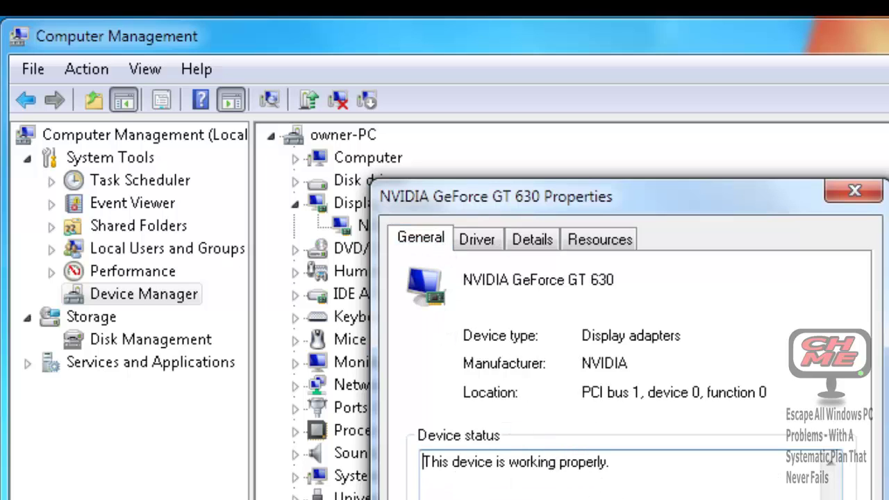
pyautogui.press('Escape')
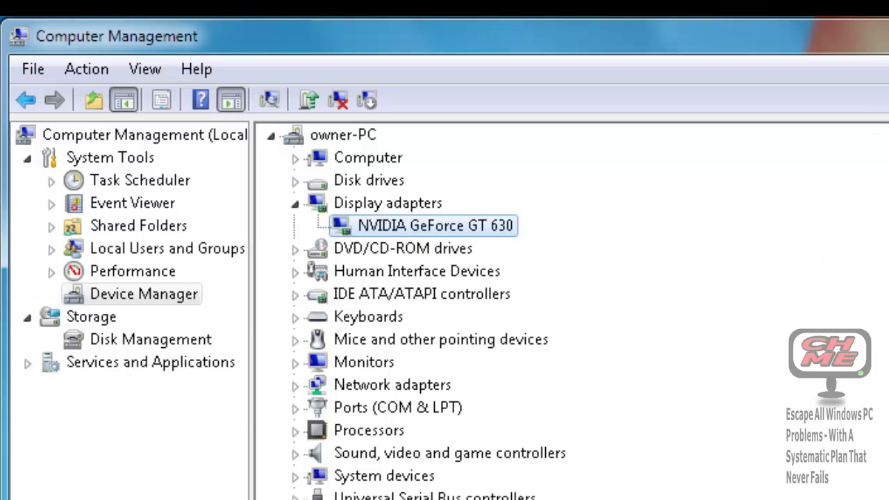